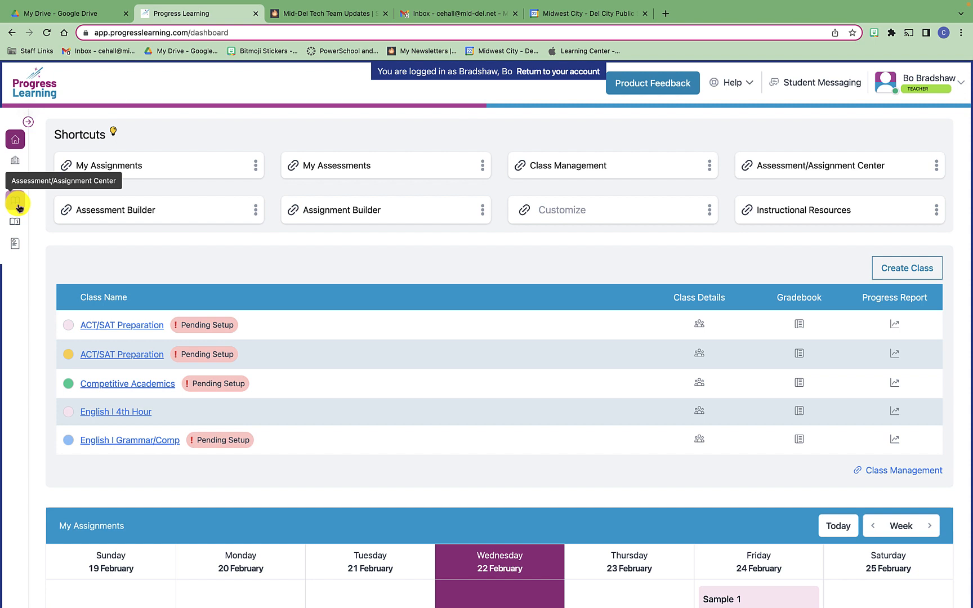
Start a new assessment in the Assessment Builder and name it Sample 1
{"action": "left_click", "coordinate": [18, 206]}
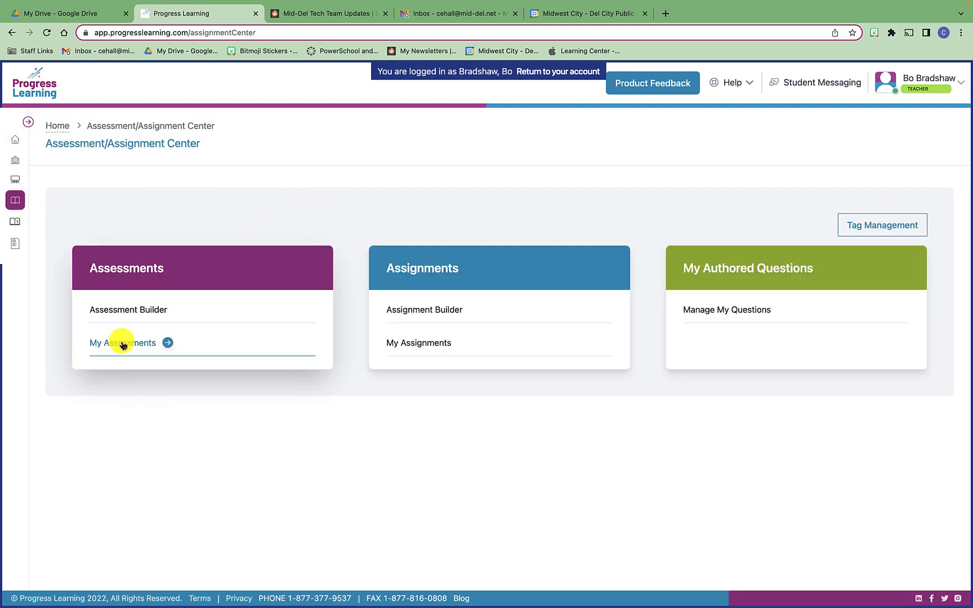
{"action": "left_click", "coordinate": [163, 314]}
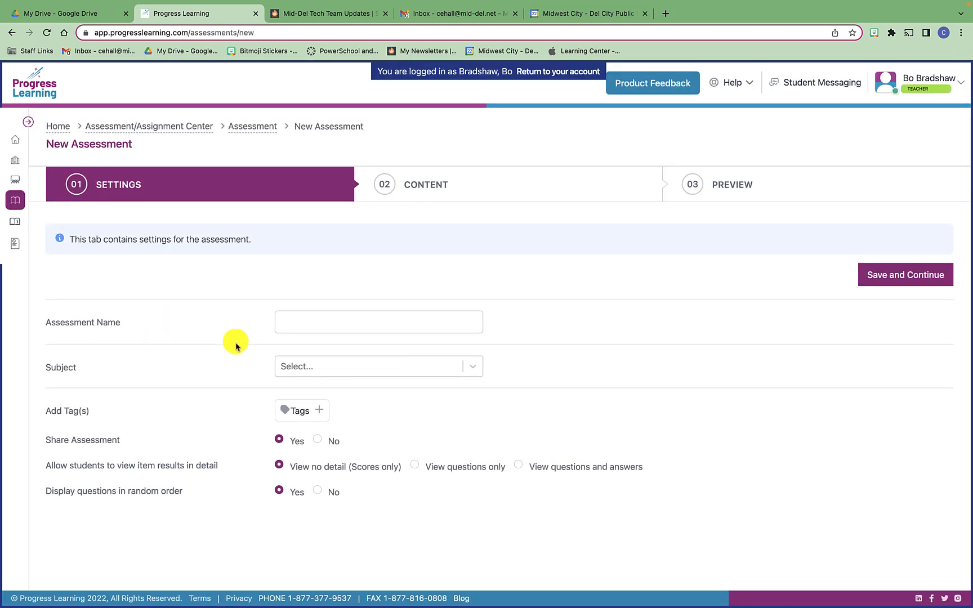
{"action": "left_click", "coordinate": [320, 328]}
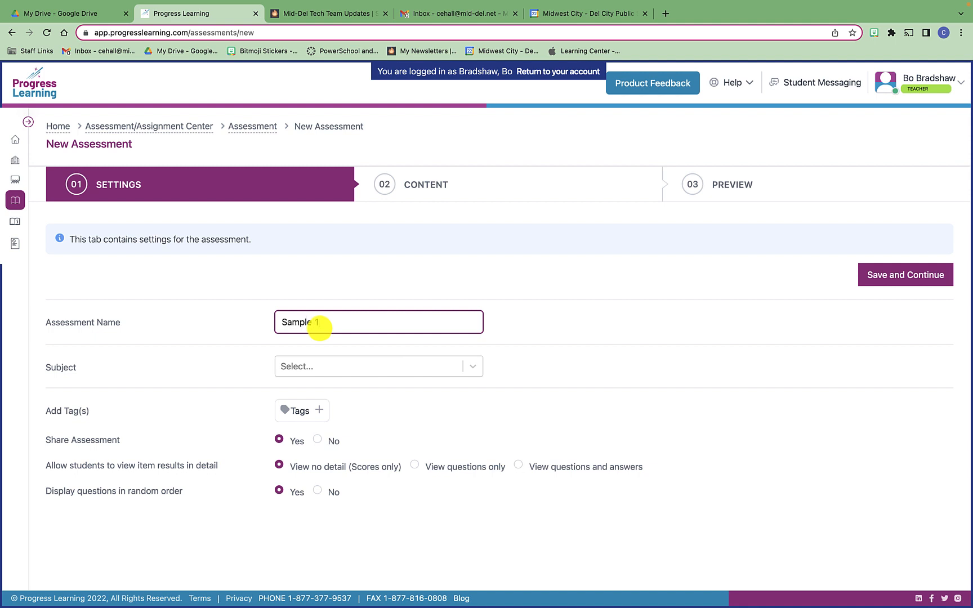
Set the assessment's subject to English I (OAS)
{"action": "left_click", "coordinate": [441, 367]}
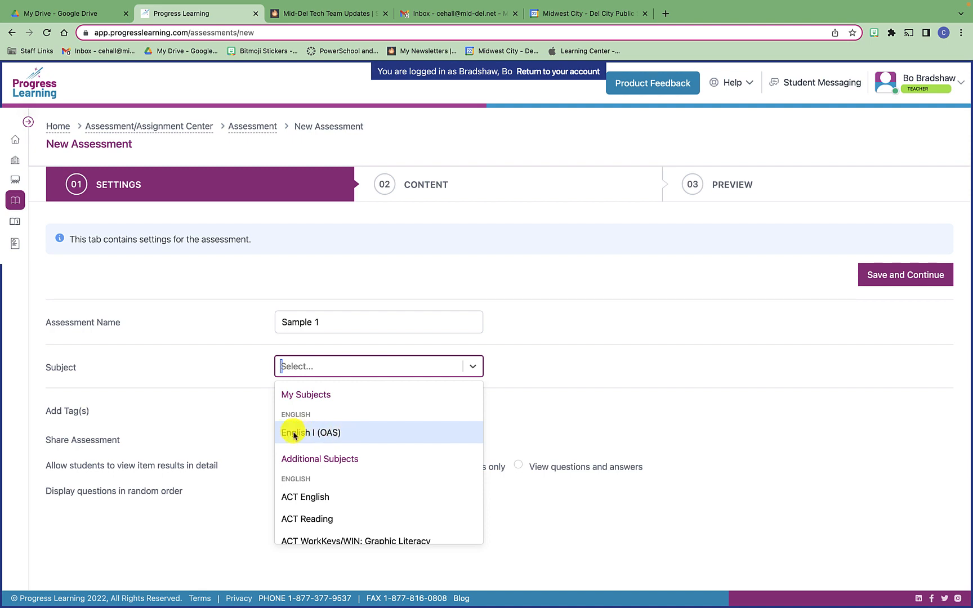
{"action": "scroll", "coordinate": [293, 496], "scroll_direction": "down", "scroll_amount": 10}
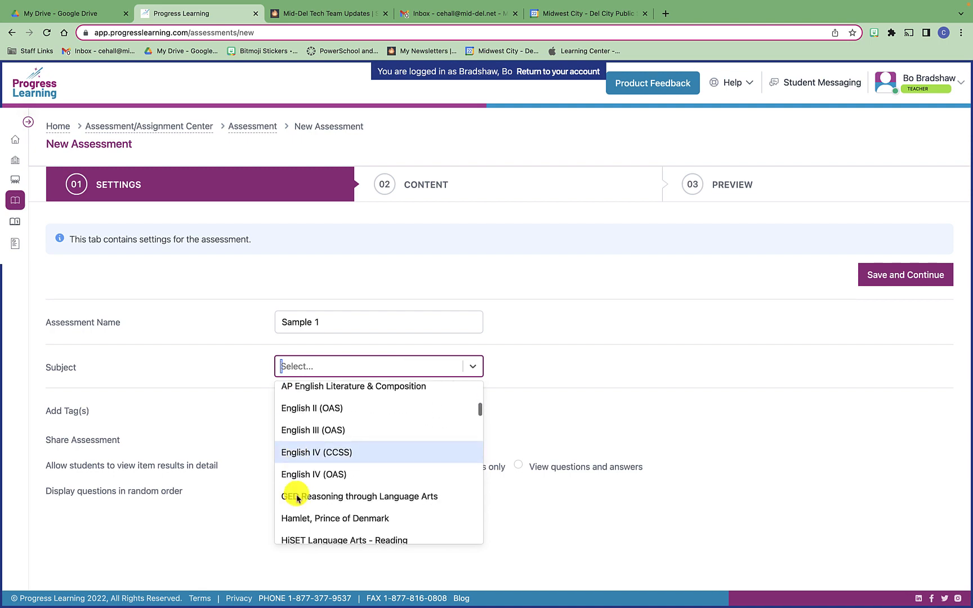
{"action": "scroll", "coordinate": [295, 497], "scroll_direction": "up", "scroll_amount": 10}
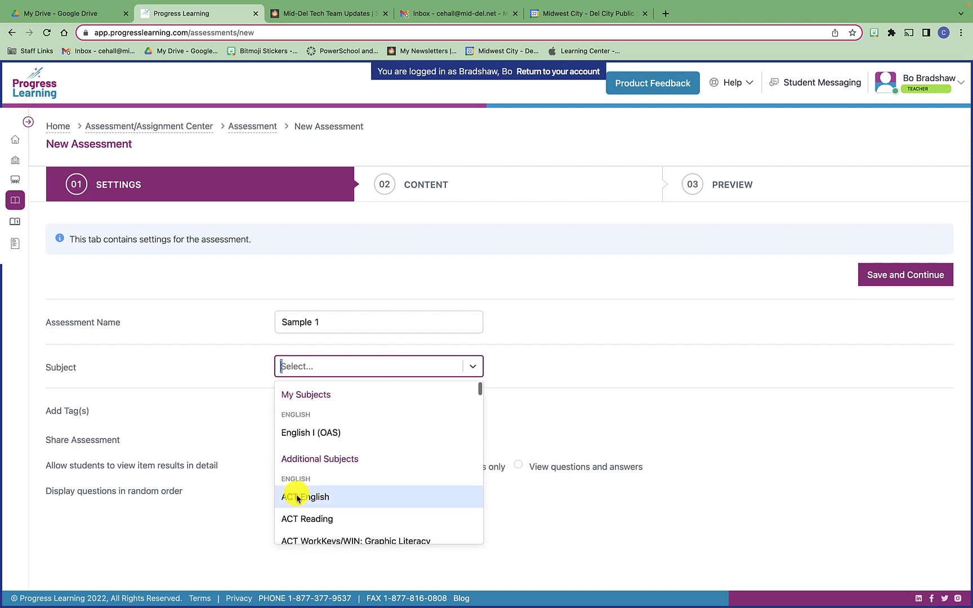
{"action": "left_click", "coordinate": [320, 433]}
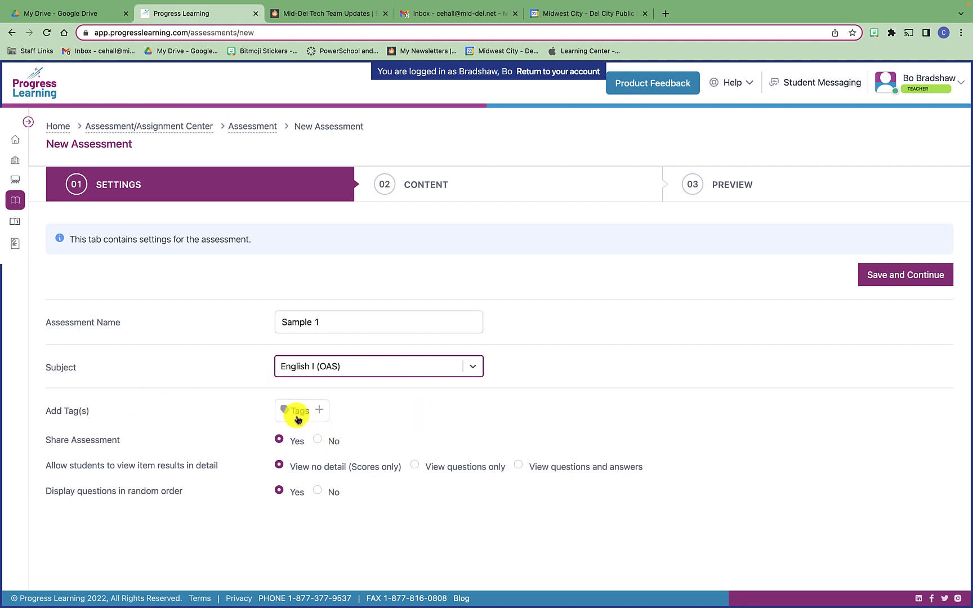
Create a new tag named Reading Comp, and save the assessment settings to continue to its content
{"action": "left_click", "coordinate": [320, 414]}
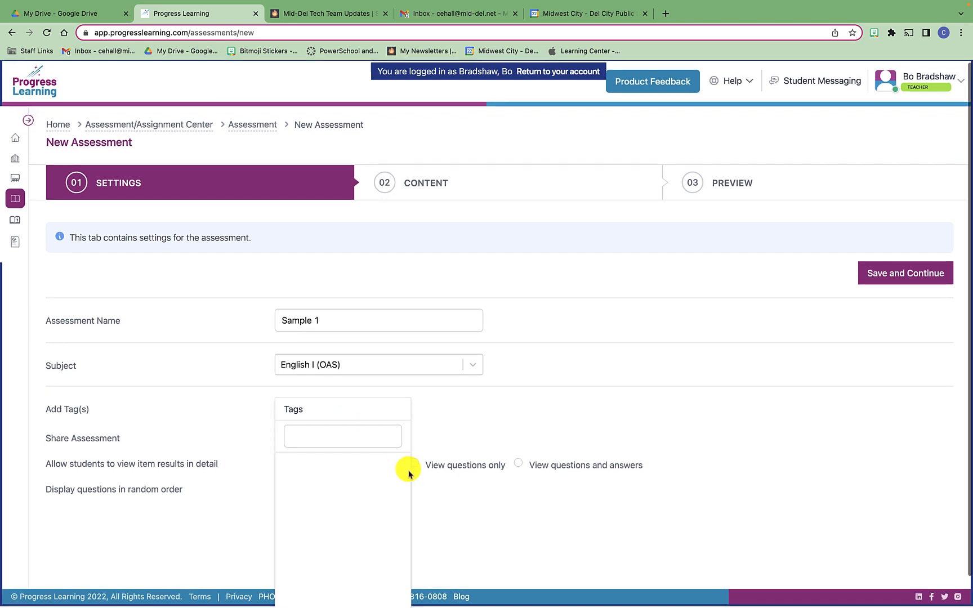
{"action": "scroll", "coordinate": [405, 466], "scroll_direction": "down", "scroll_amount": 1}
{"action": "left_click", "coordinate": [329, 589]}
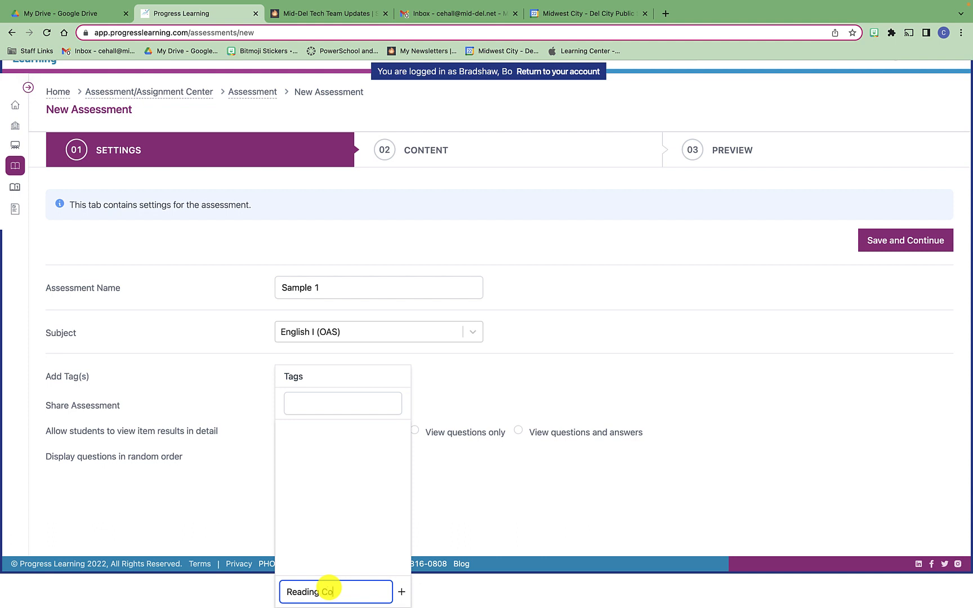
{"action": "type", "text": "Reading Comp"}
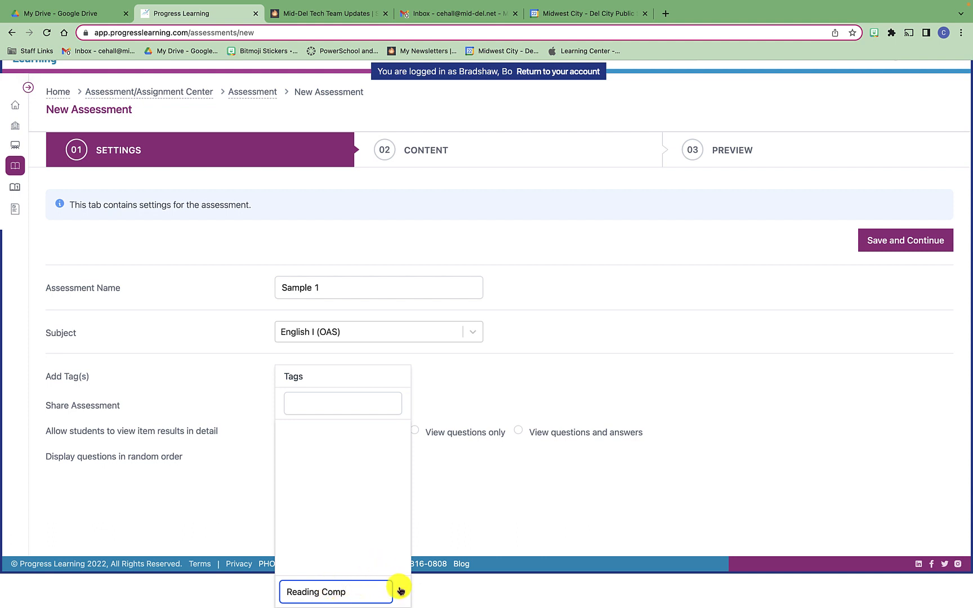
{"action": "left_click", "coordinate": [400, 591]}
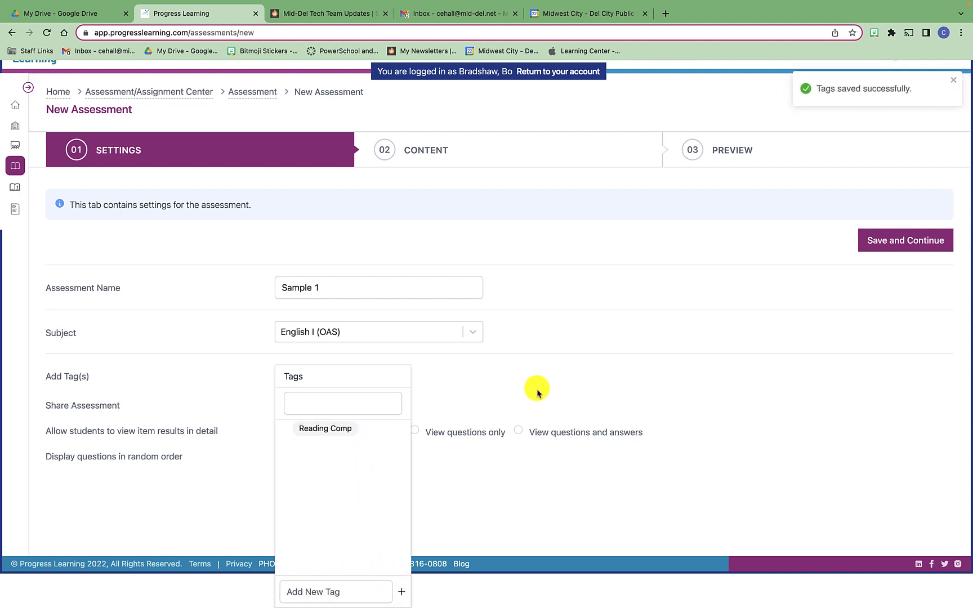
{"action": "left_click", "coordinate": [538, 388]}
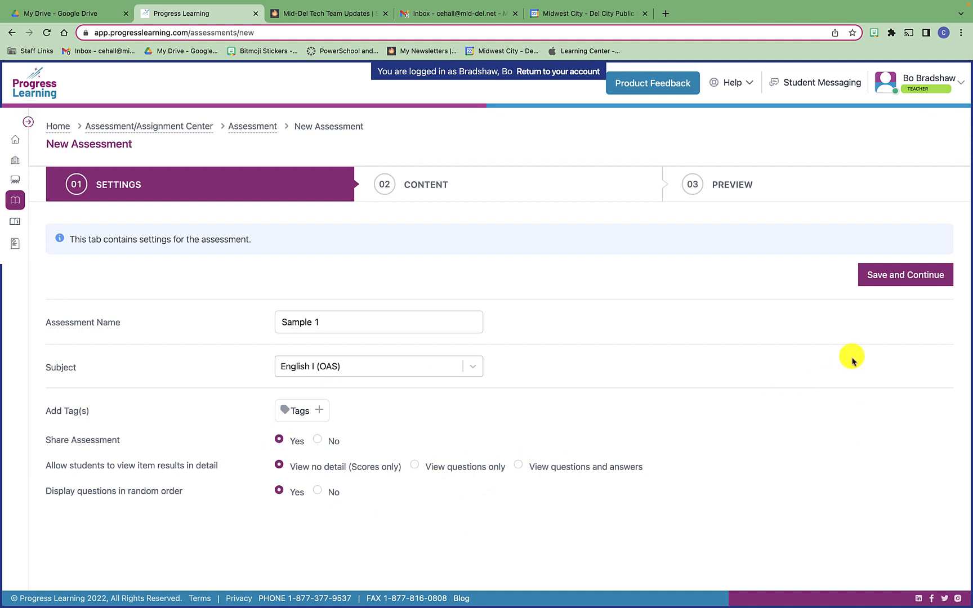
{"action": "left_click", "coordinate": [883, 281]}
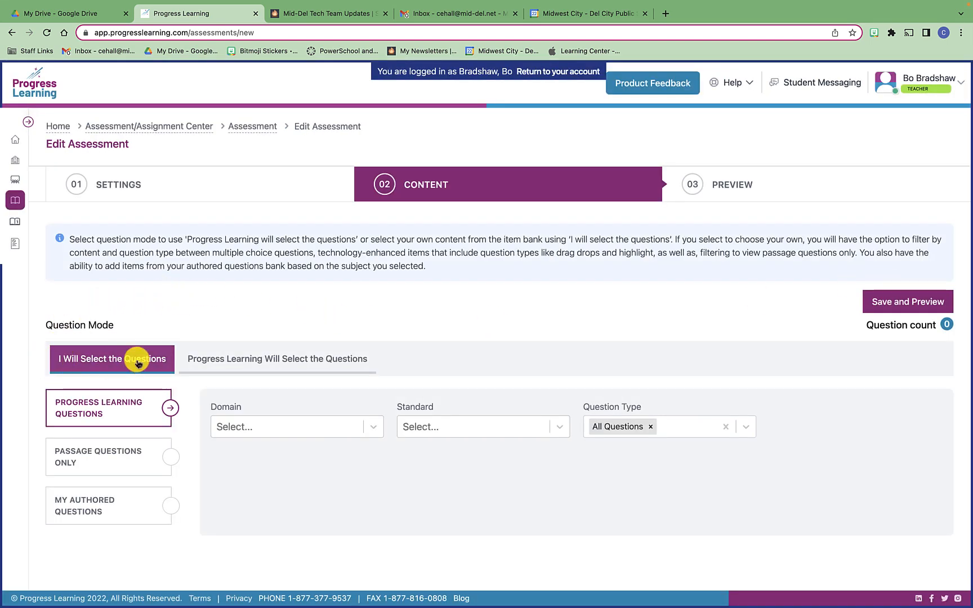
Examine the assessment length options for letting Progress Learning select the questions, and return to selecting the questions manually
{"action": "left_click", "coordinate": [274, 369]}
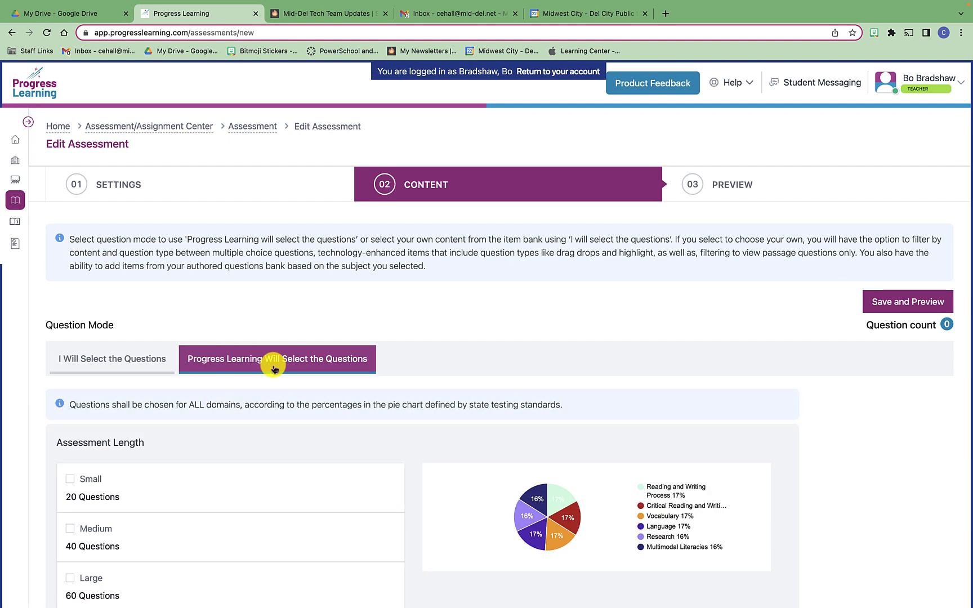
{"action": "scroll", "coordinate": [282, 445], "scroll_direction": "down", "scroll_amount": 2}
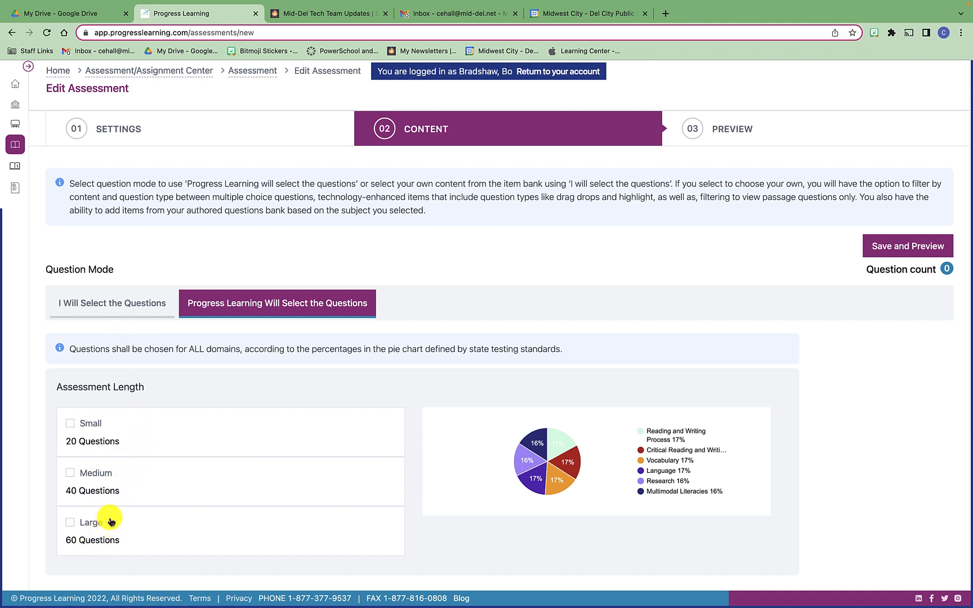
{"action": "left_click", "coordinate": [137, 305]}
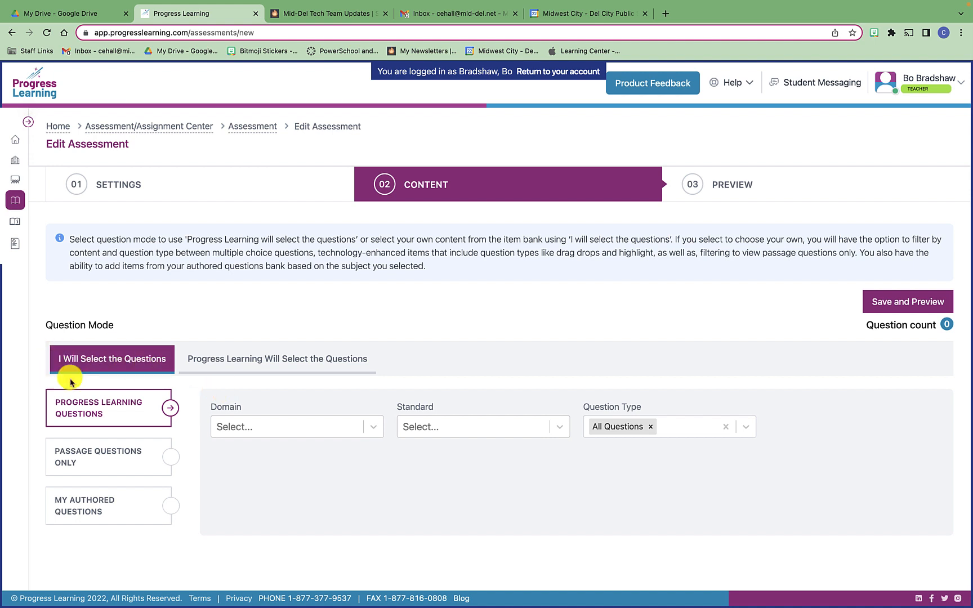
Filter the question bank by the domains Reading and Writing Process and Vocabulary
{"action": "left_click", "coordinate": [346, 434]}
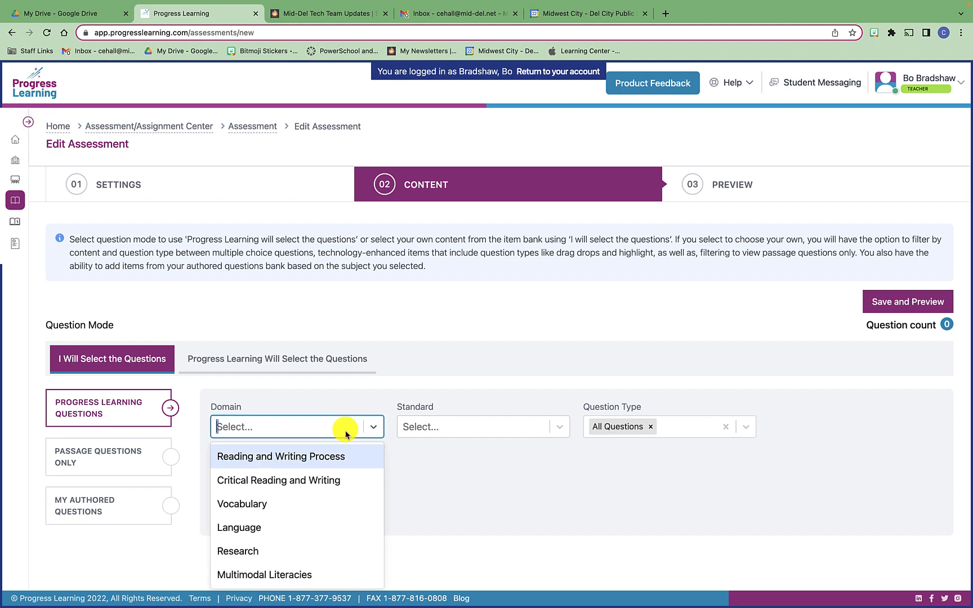
{"action": "left_click", "coordinate": [258, 458]}
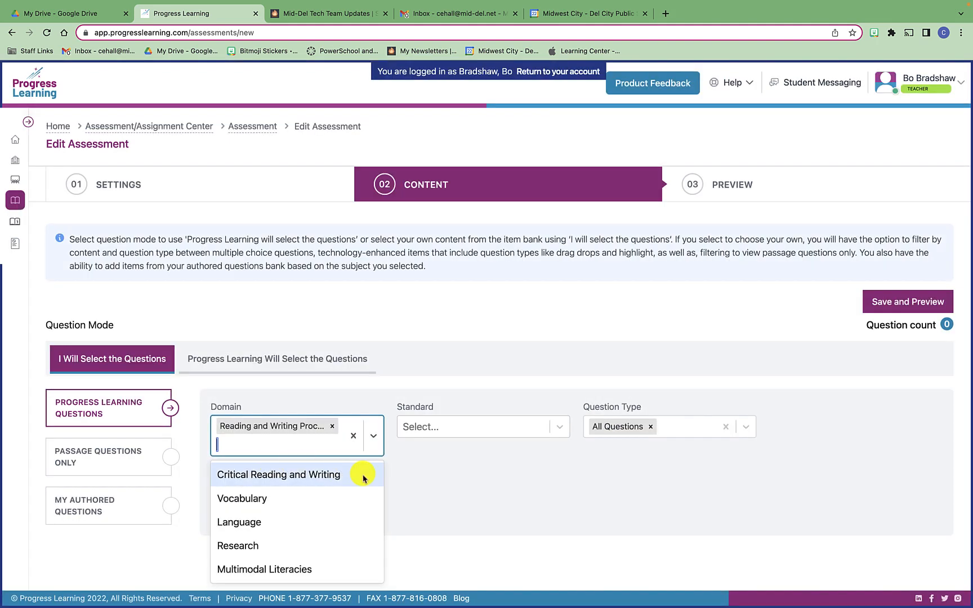
{"action": "left_click", "coordinate": [279, 495]}
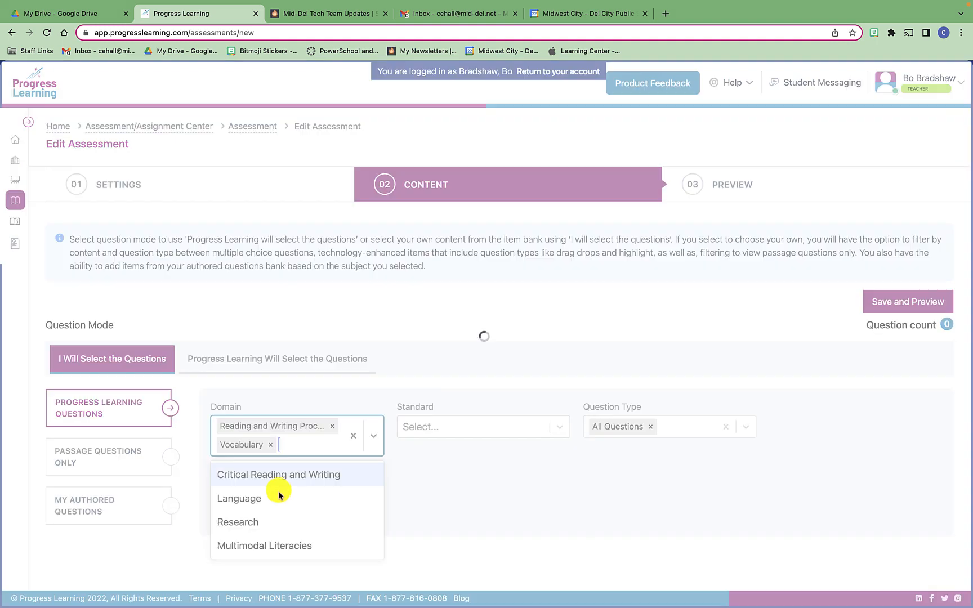
{"action": "left_click", "coordinate": [430, 503]}
Filter the questions by standards 9.2.R.1 Summarize, paraphrase, generalize, 9.2.W.1 Focus, organization, coherent, and 9.2.R.3 Synthesize main ideas
{"action": "left_click", "coordinate": [509, 427]}
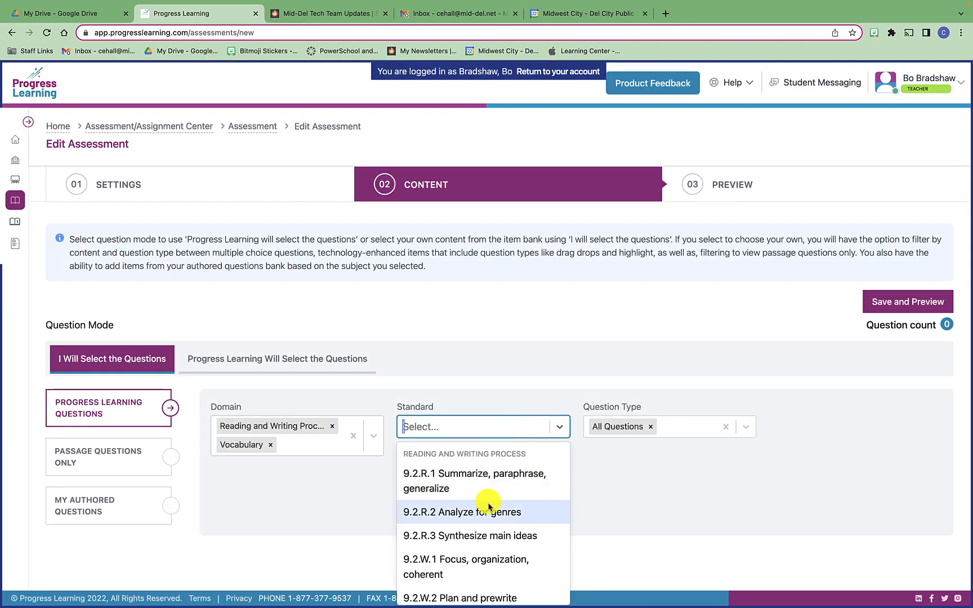
{"action": "scroll", "coordinate": [488, 504], "scroll_direction": "down", "scroll_amount": 5}
{"action": "scroll", "coordinate": [489, 506], "scroll_direction": "up", "scroll_amount": 2}
{"action": "scroll", "coordinate": [488, 506], "scroll_direction": "up", "scroll_amount": 3}
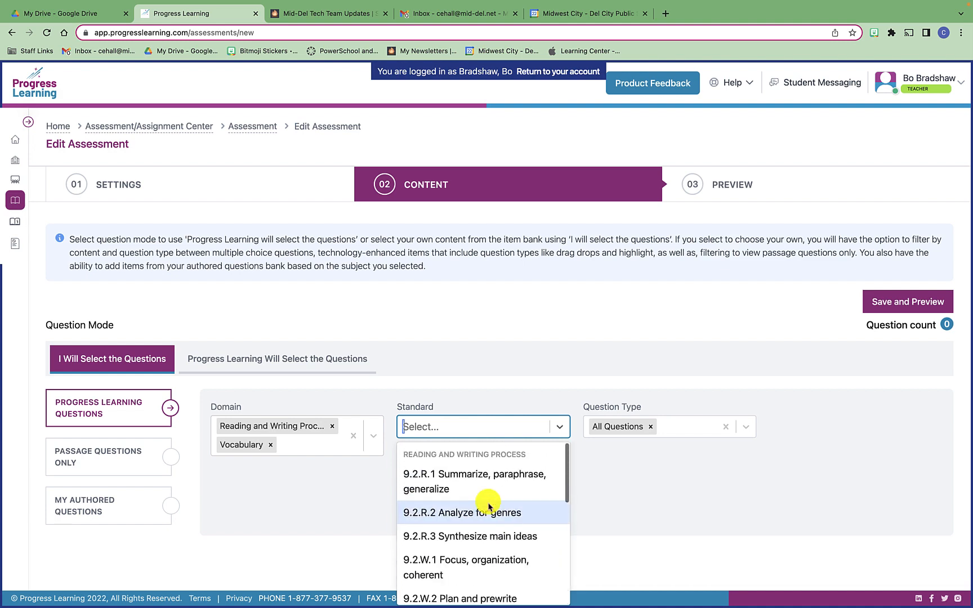
{"action": "left_click", "coordinate": [483, 479]}
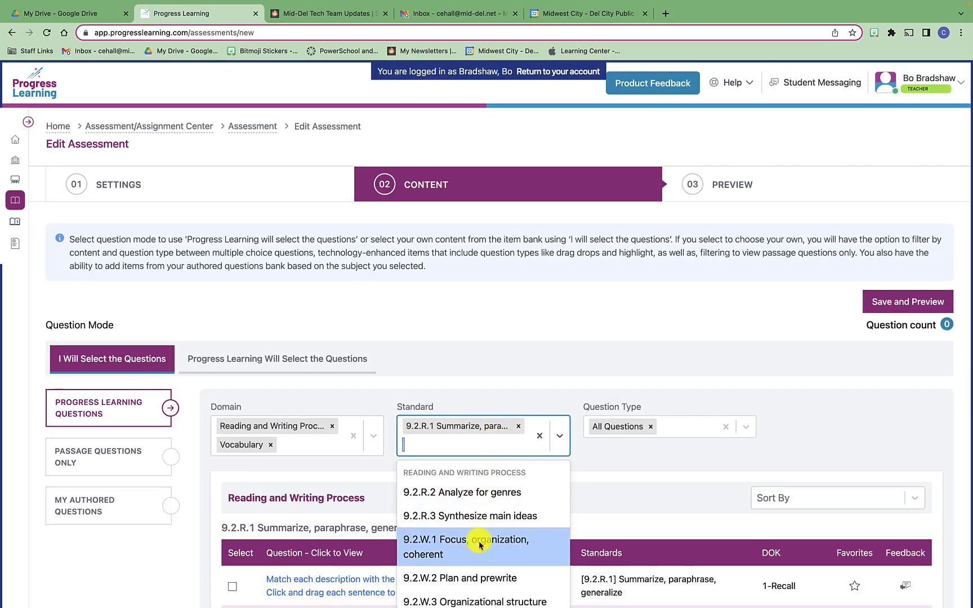
{"action": "left_click", "coordinate": [483, 542]}
{"action": "left_click", "coordinate": [483, 532]}
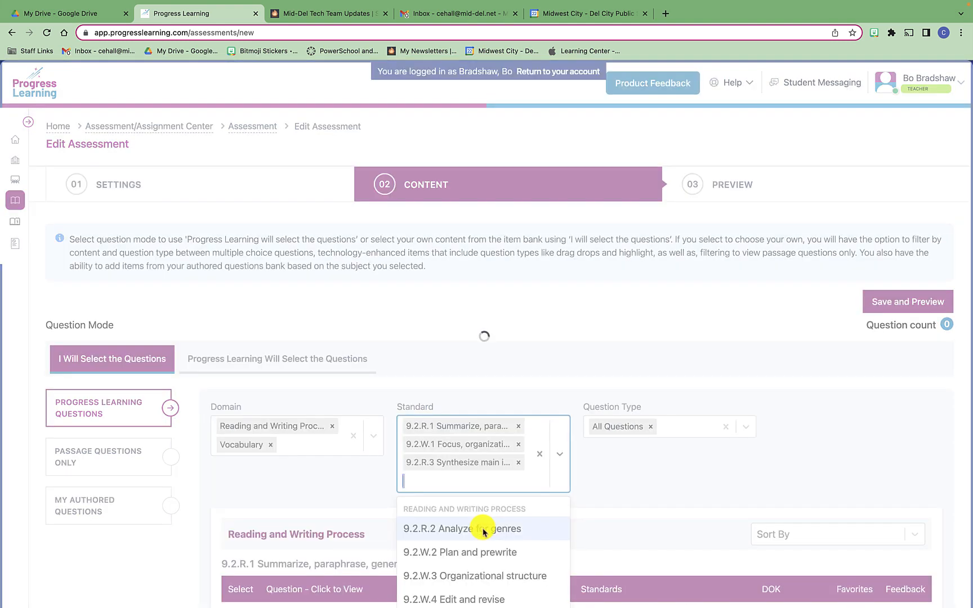
{"action": "left_click", "coordinate": [645, 480]}
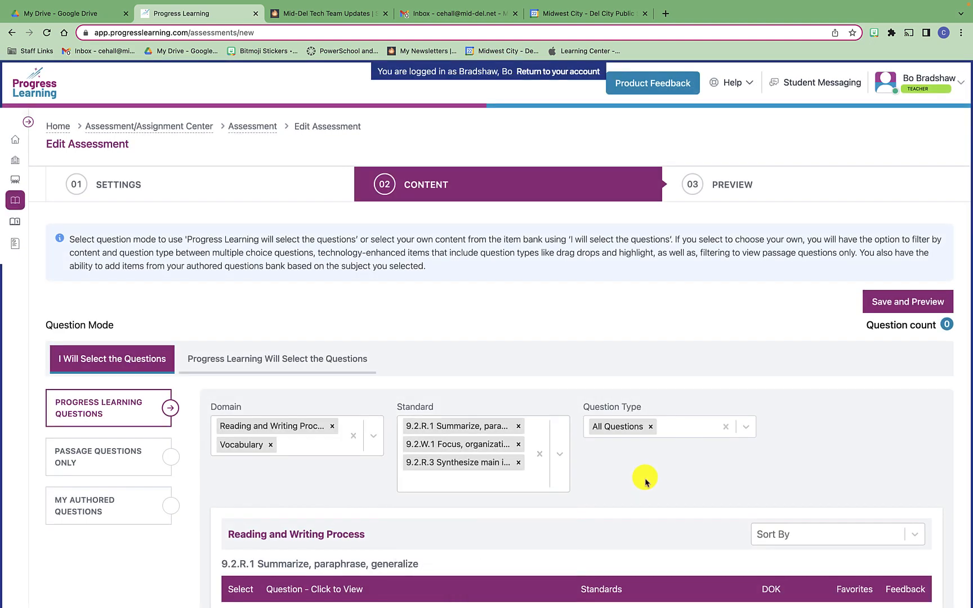
Limit the question type to Multiple choice
{"action": "left_click", "coordinate": [688, 433]}
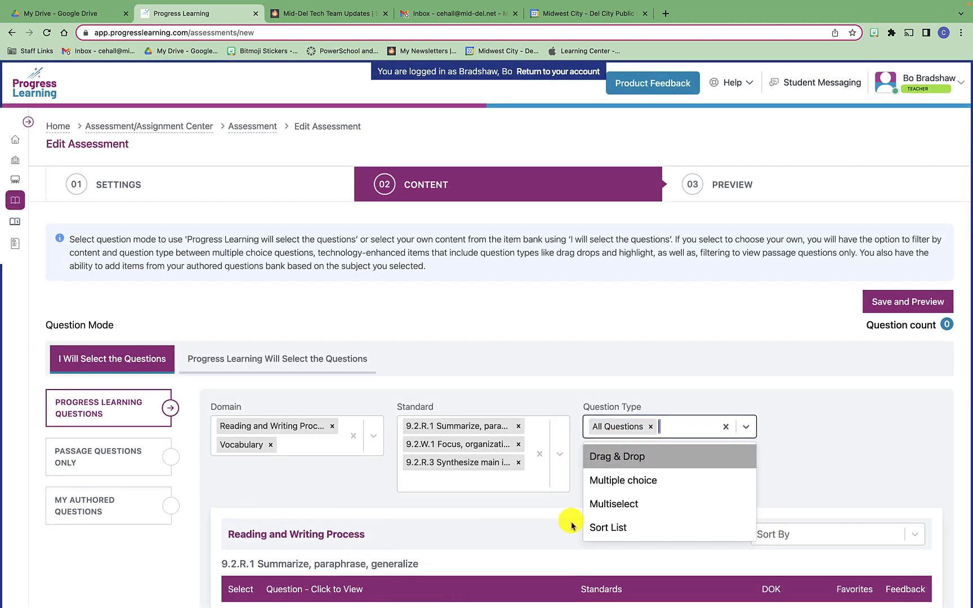
{"action": "left_click", "coordinate": [667, 482]}
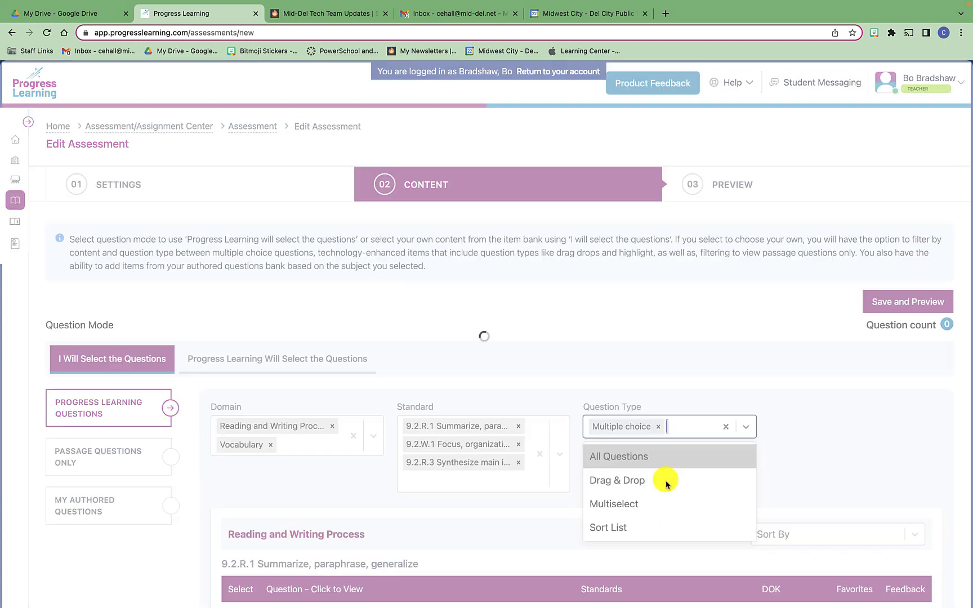
{"action": "left_click", "coordinate": [900, 455]}
Preview the 9.2.R.1 question "Which statement best summarizes the passage?" and add it to the assessment
{"action": "scroll", "coordinate": [685, 454], "scroll_direction": "down", "scroll_amount": 9}
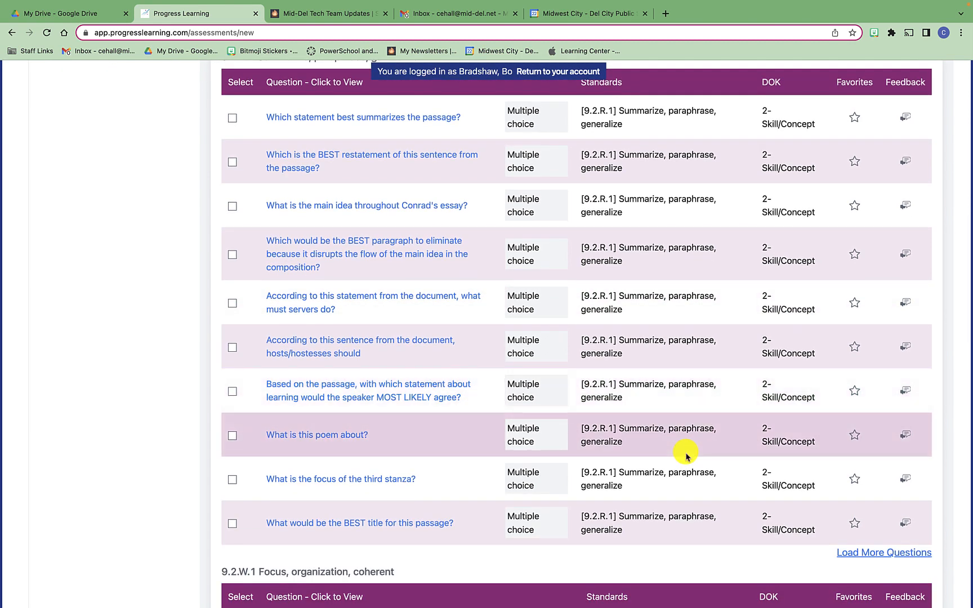
{"action": "left_click", "coordinate": [434, 118]}
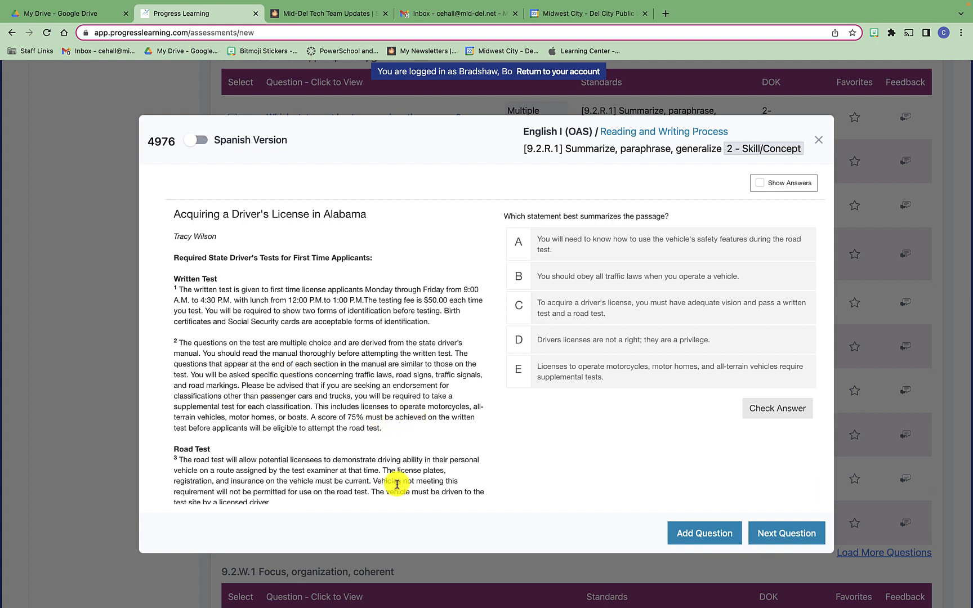
{"action": "left_click", "coordinate": [702, 538]}
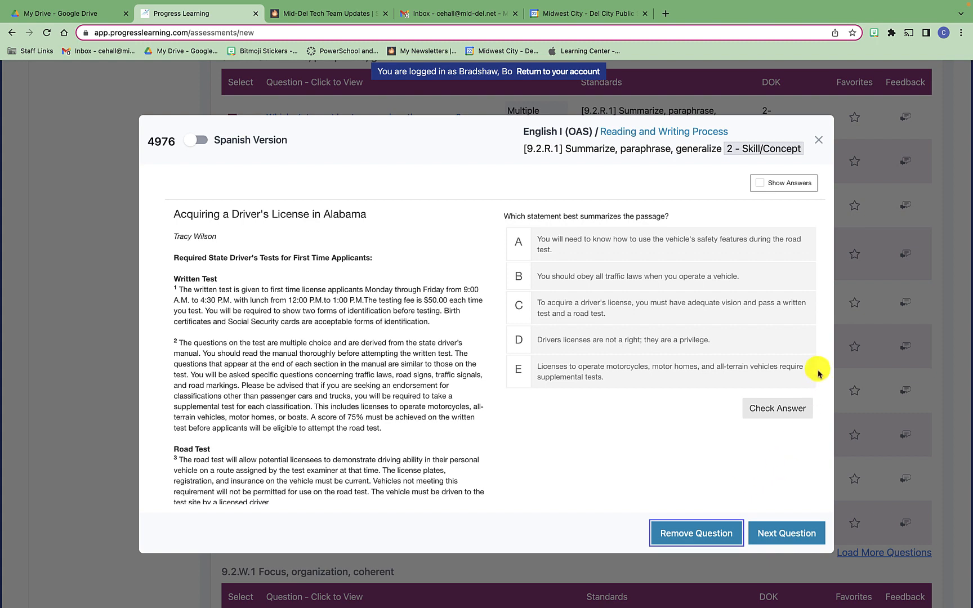
{"action": "left_click", "coordinate": [816, 141]}
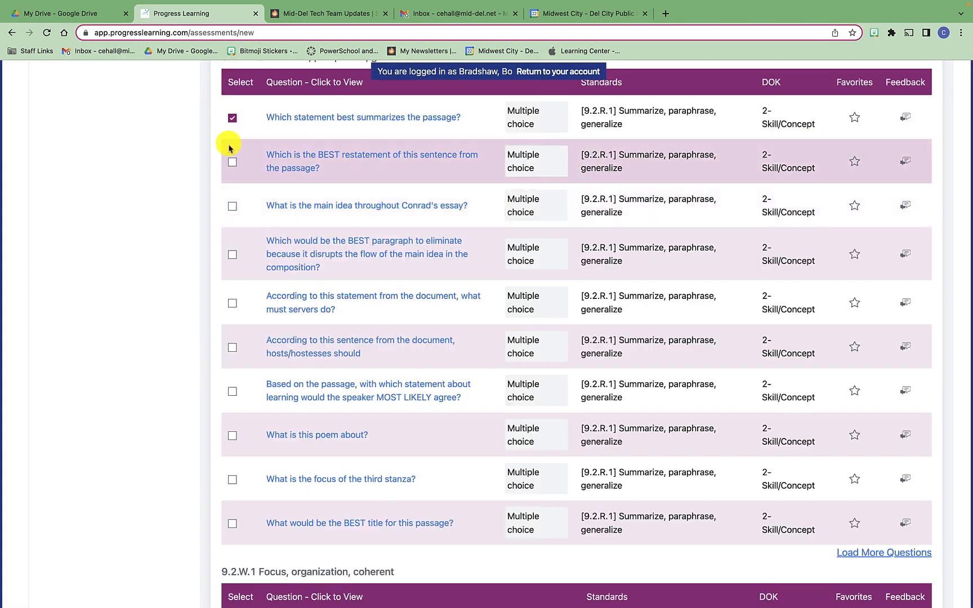
Preview the 9.2.R.1 question "What is this poem about?" and add it to the assessment
{"action": "scroll", "coordinate": [327, 343], "scroll_direction": "down", "scroll_amount": 3}
{"action": "left_click", "coordinate": [334, 356]}
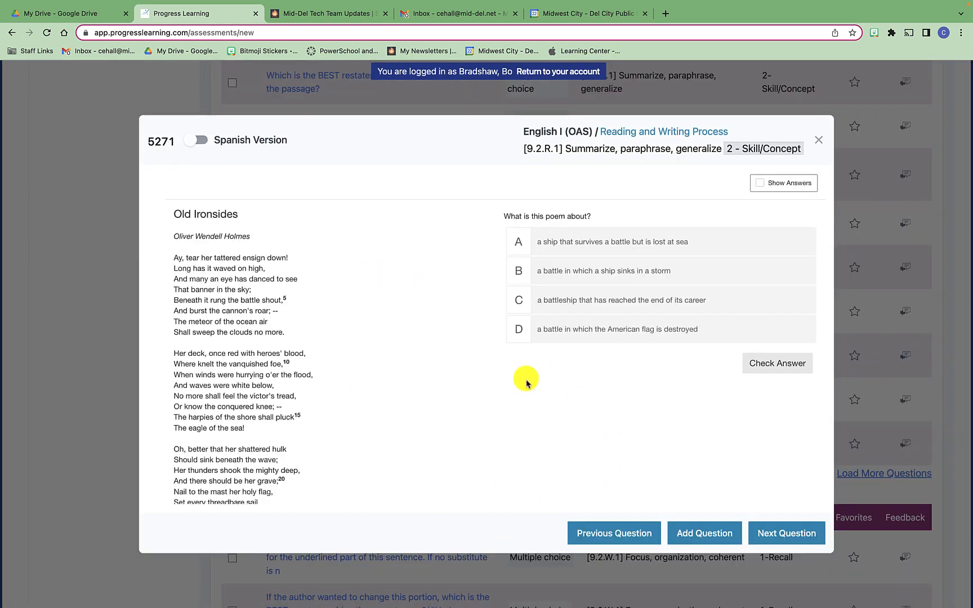
{"action": "left_click", "coordinate": [714, 532]}
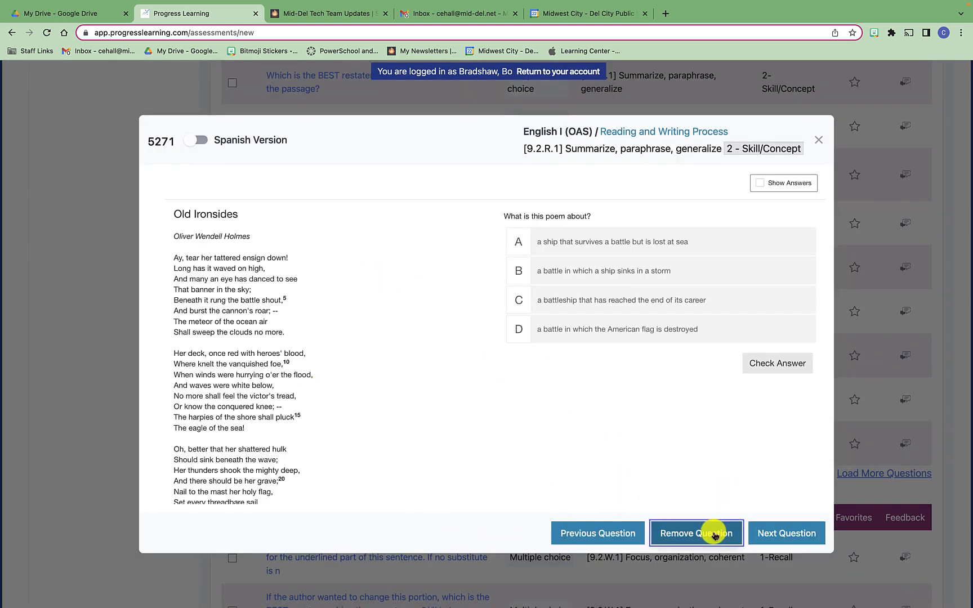
{"action": "left_click", "coordinate": [820, 141]}
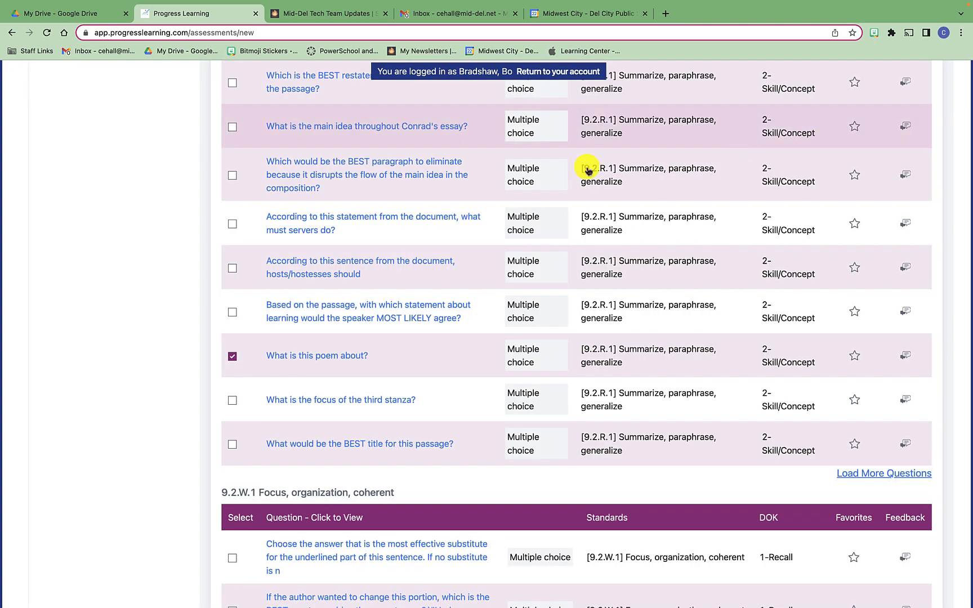
Load more questions for the 9.2.R.3 Synthesize main ideas standard
{"action": "scroll", "coordinate": [586, 167], "scroll_direction": "down", "scroll_amount": 10}
{"action": "scroll", "coordinate": [410, 263], "scroll_direction": "down", "scroll_amount": 7}
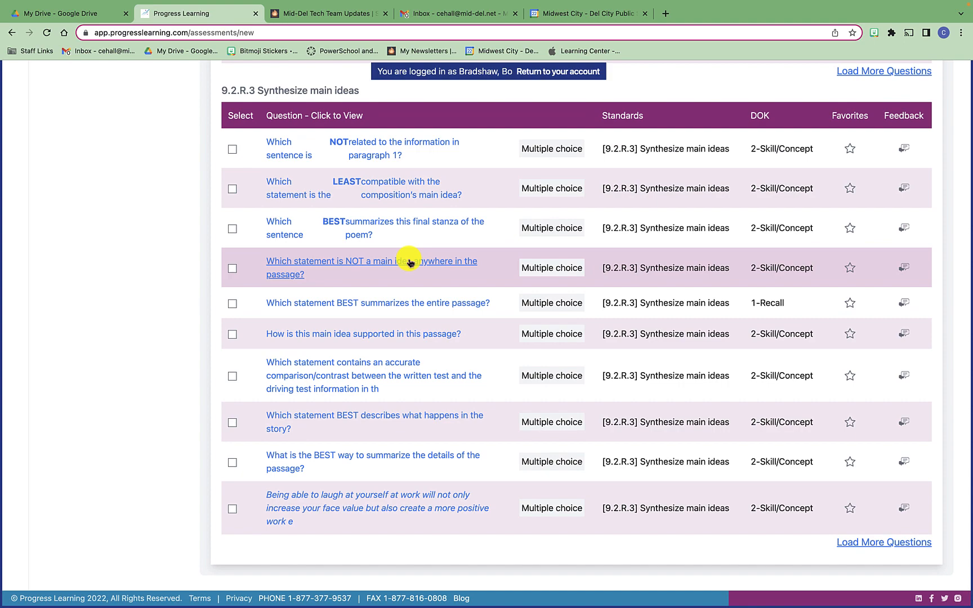
{"action": "left_click", "coordinate": [869, 548]}
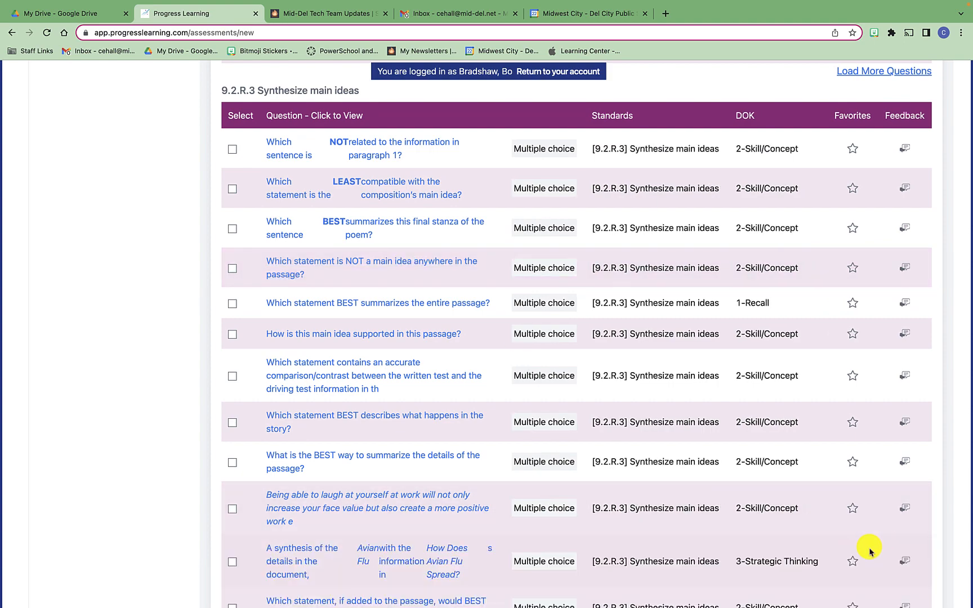
Add the third-stanza focus, sentence (1) word-omission and "How is this main idea supported in this passage?" questions, and save the selection for preview
{"action": "scroll", "coordinate": [684, 502], "scroll_direction": "down", "scroll_amount": 5}
{"action": "scroll", "coordinate": [683, 505], "scroll_direction": "down", "scroll_amount": 3}
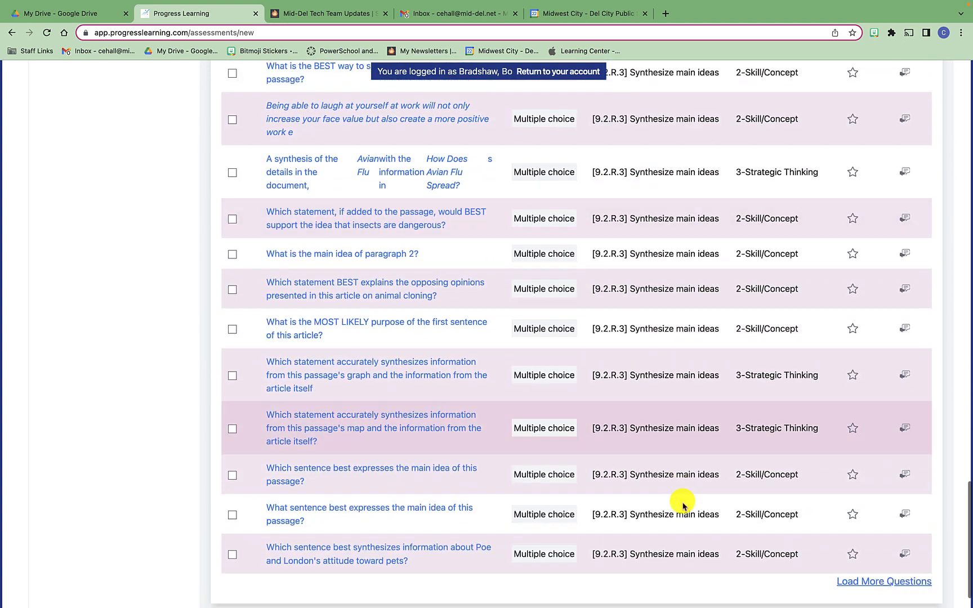
{"action": "scroll", "coordinate": [683, 505], "scroll_direction": "up", "scroll_amount": 20}
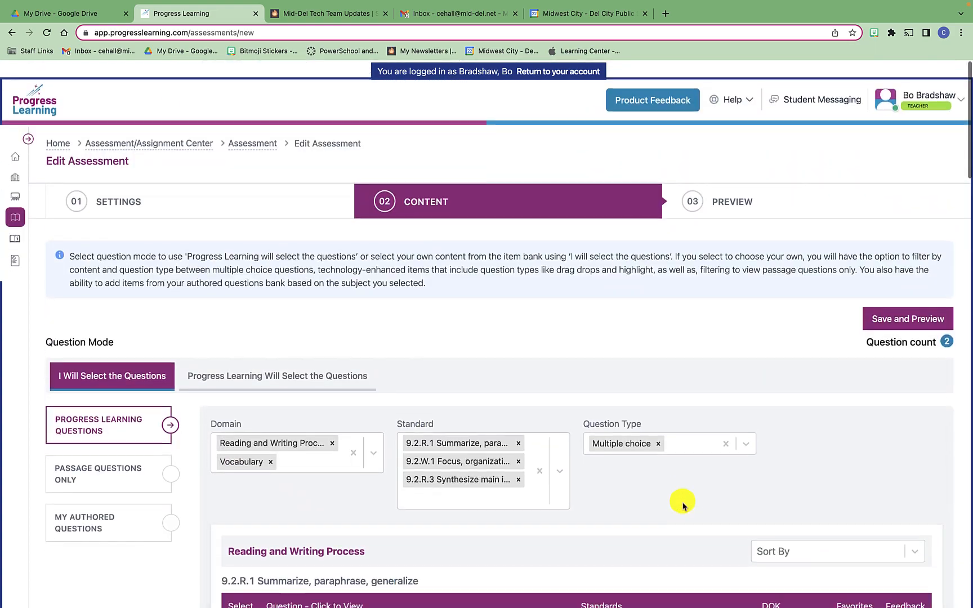
{"action": "scroll", "coordinate": [681, 503], "scroll_direction": "down", "scroll_amount": 10}
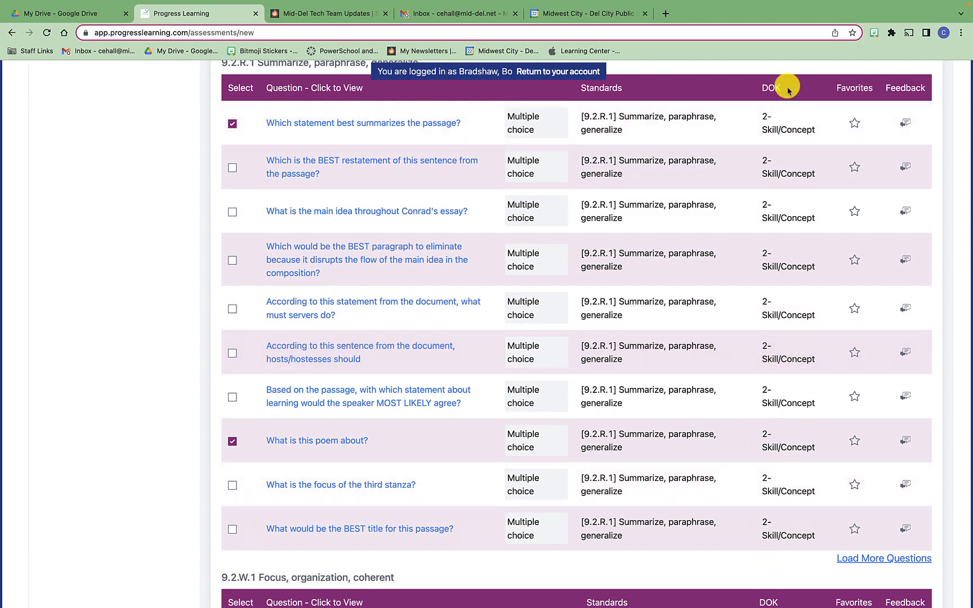
{"action": "scroll", "coordinate": [219, 441], "scroll_direction": "down", "scroll_amount": 1}
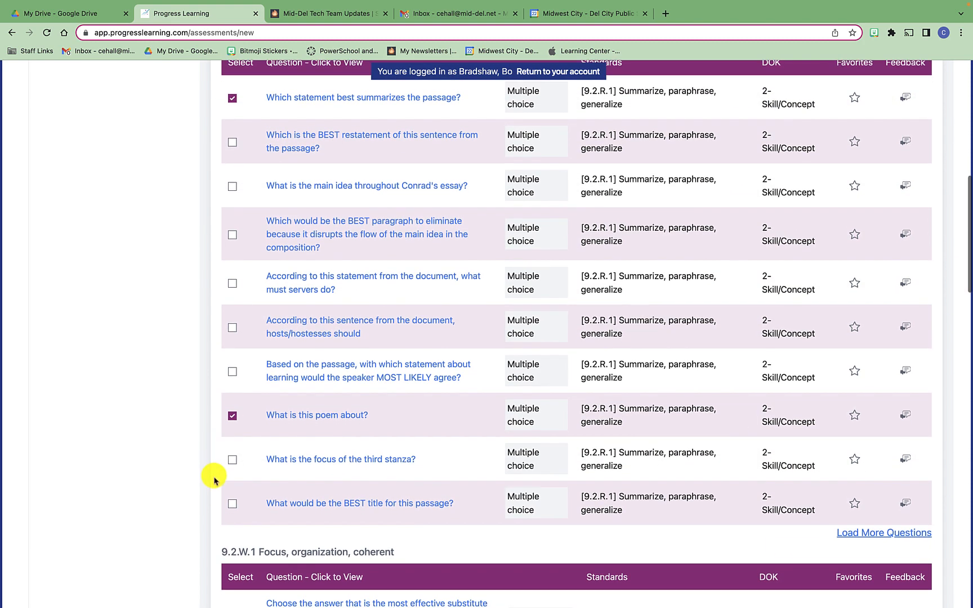
{"action": "scroll", "coordinate": [251, 451], "scroll_direction": "down", "scroll_amount": 8}
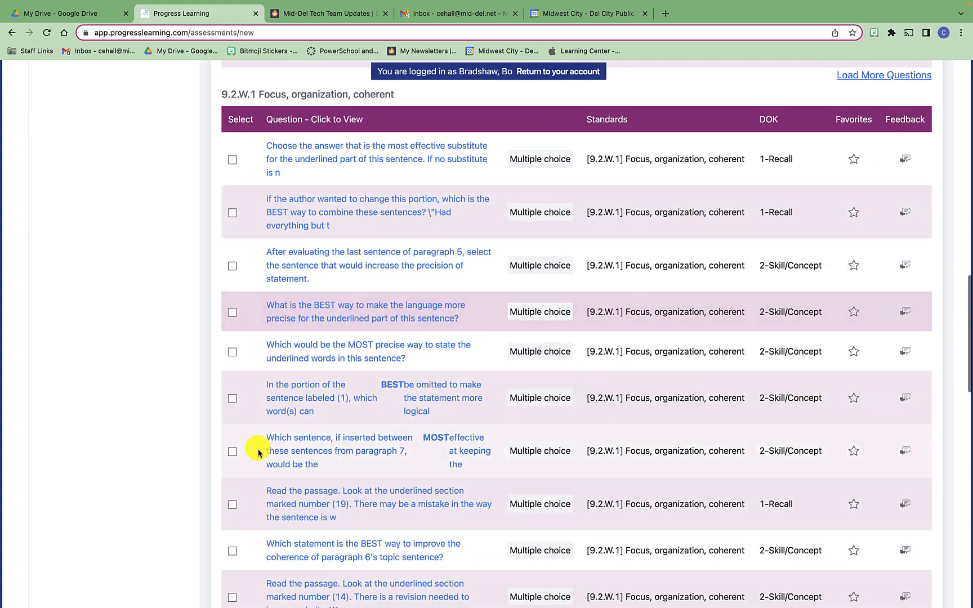
{"action": "left_click", "coordinate": [232, 398]}
{"action": "scroll", "coordinate": [276, 524], "scroll_direction": "down", "scroll_amount": 9}
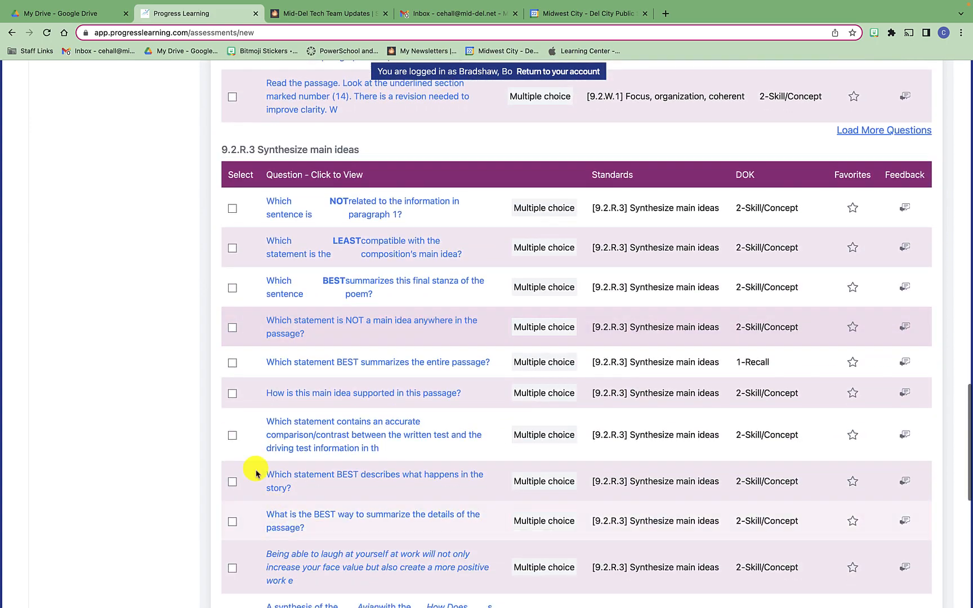
{"action": "left_click", "coordinate": [232, 393]}
{"action": "scroll", "coordinate": [628, 434], "scroll_direction": "up", "scroll_amount": 20}
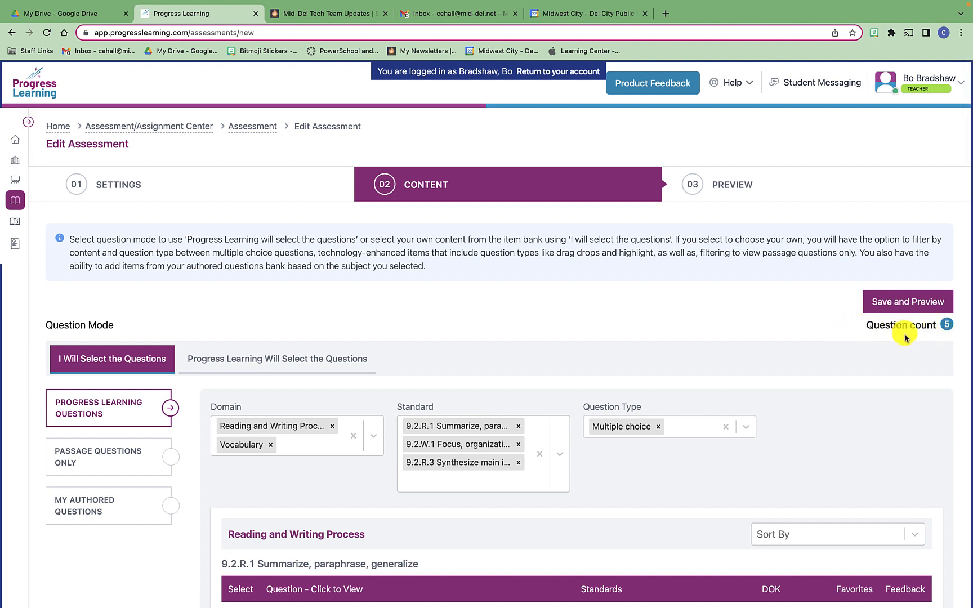
{"action": "left_click", "coordinate": [916, 303]}
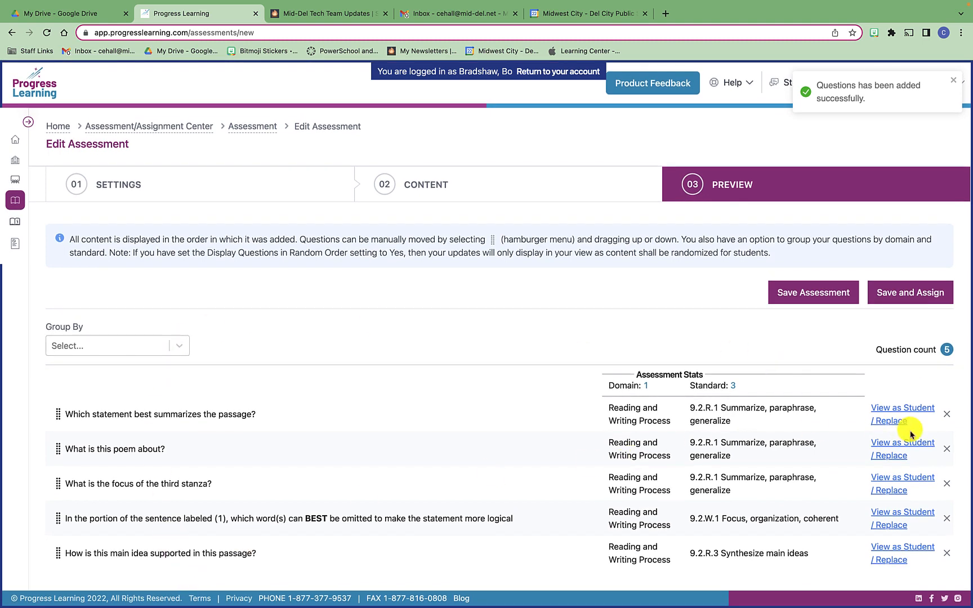
Review the first four assessment questions in student view, reading through the driver's license passage, and close the view
{"action": "left_click", "coordinate": [920, 409]}
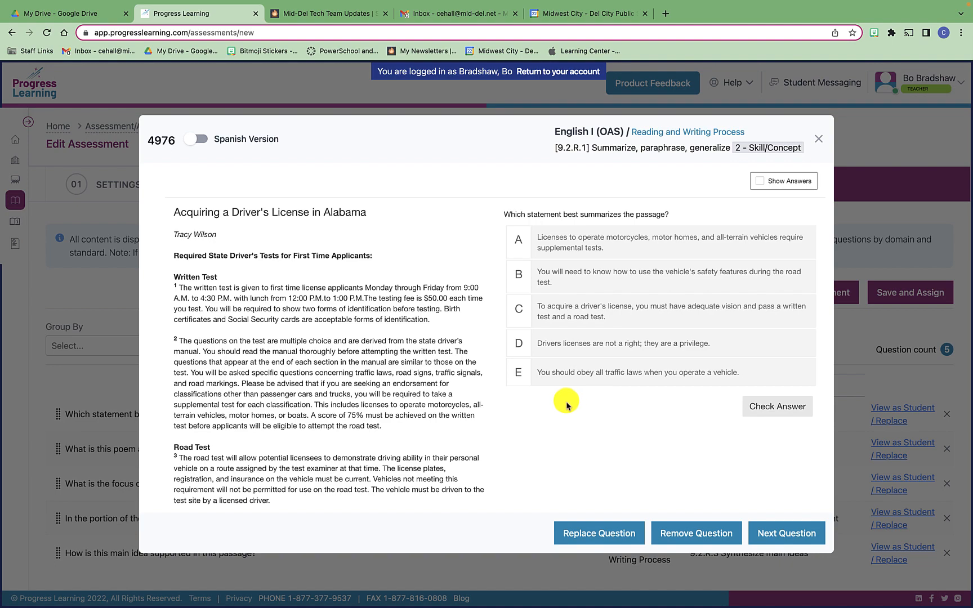
{"action": "scroll", "coordinate": [454, 358], "scroll_direction": "down", "scroll_amount": 1}
{"action": "scroll", "coordinate": [387, 432], "scroll_direction": "down", "scroll_amount": 5}
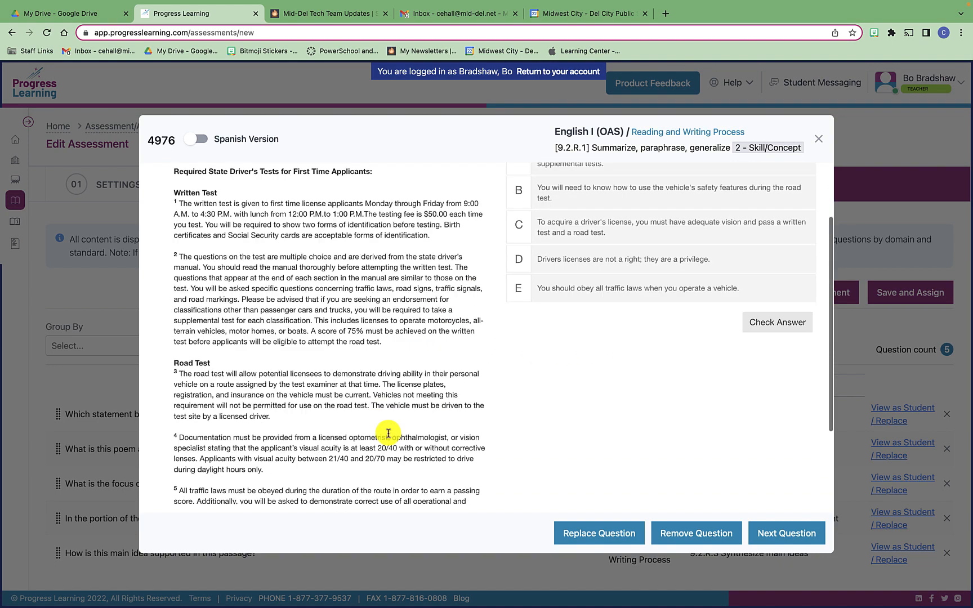
{"action": "scroll", "coordinate": [512, 378], "scroll_direction": "up", "scroll_amount": 4}
{"action": "scroll", "coordinate": [512, 378], "scroll_direction": "up", "scroll_amount": 2}
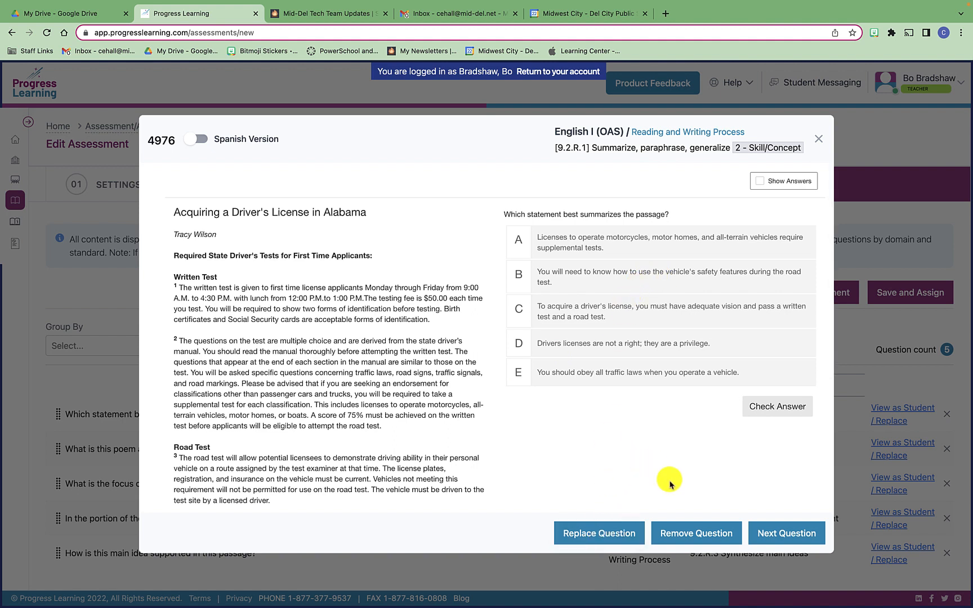
{"action": "left_click", "coordinate": [776, 534]}
{"action": "left_click", "coordinate": [776, 530]}
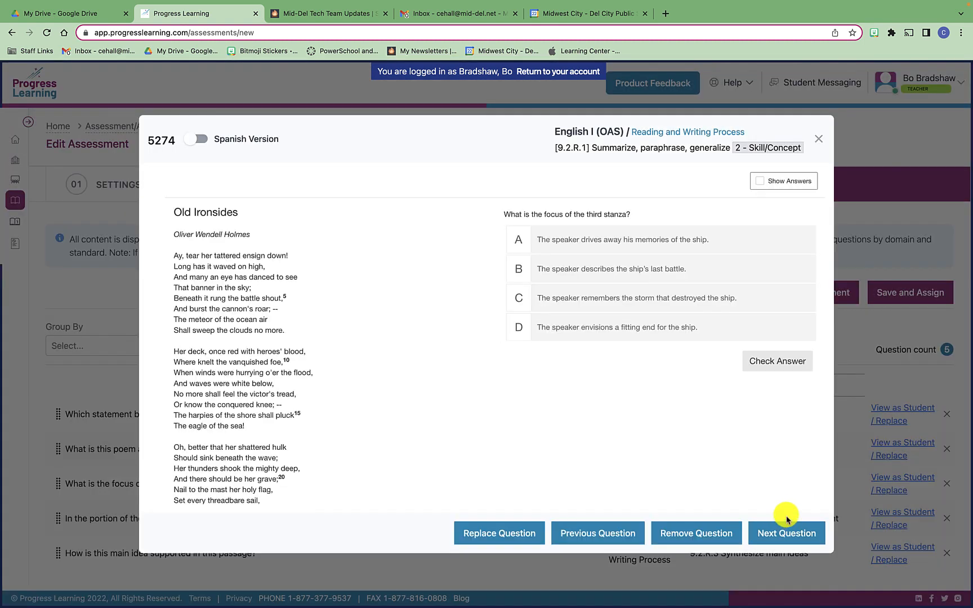
{"action": "left_click", "coordinate": [772, 531]}
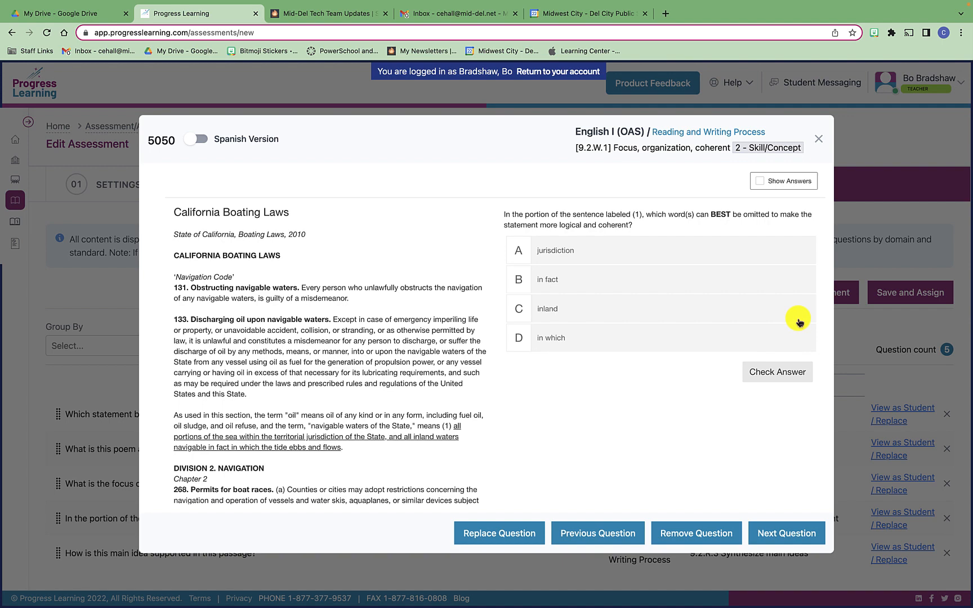
{"action": "left_click", "coordinate": [818, 140]}
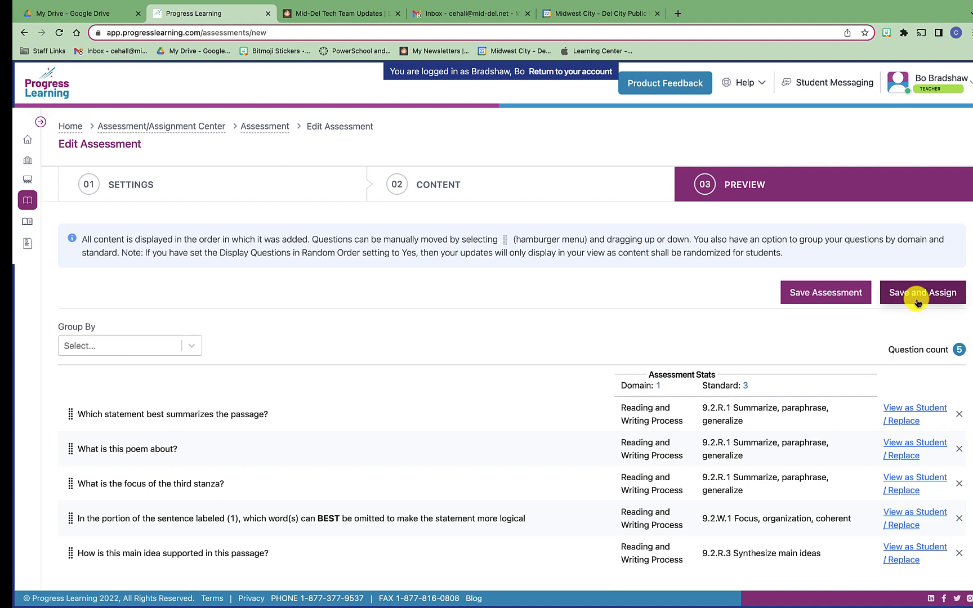
Save the assessment for assigning and select only the first five students of the English I 4th Hour class
{"action": "left_click", "coordinate": [916, 302]}
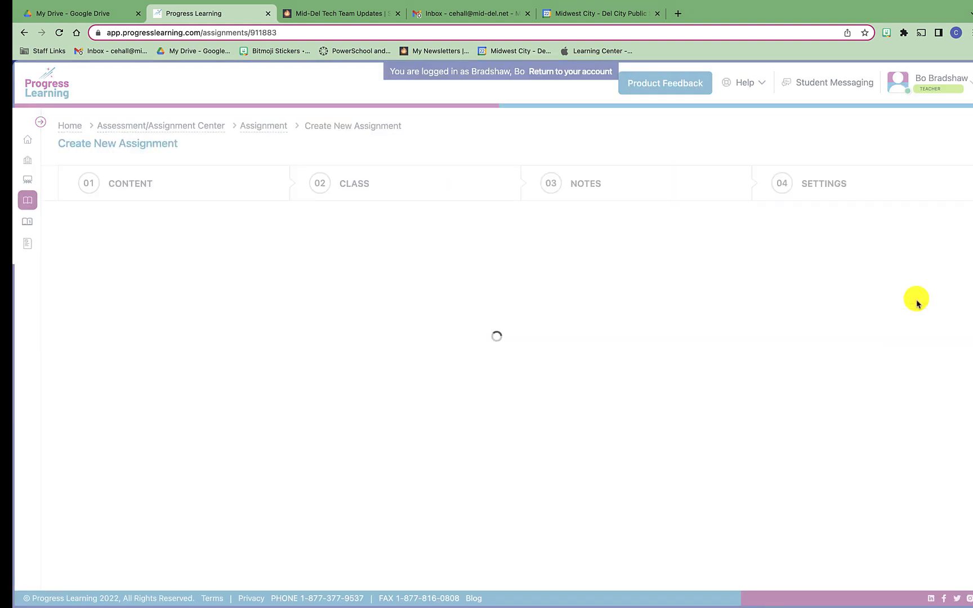
{"action": "scroll", "coordinate": [483, 336], "scroll_direction": "down", "scroll_amount": 1}
{"action": "scroll", "coordinate": [483, 335], "scroll_direction": "down", "scroll_amount": 4}
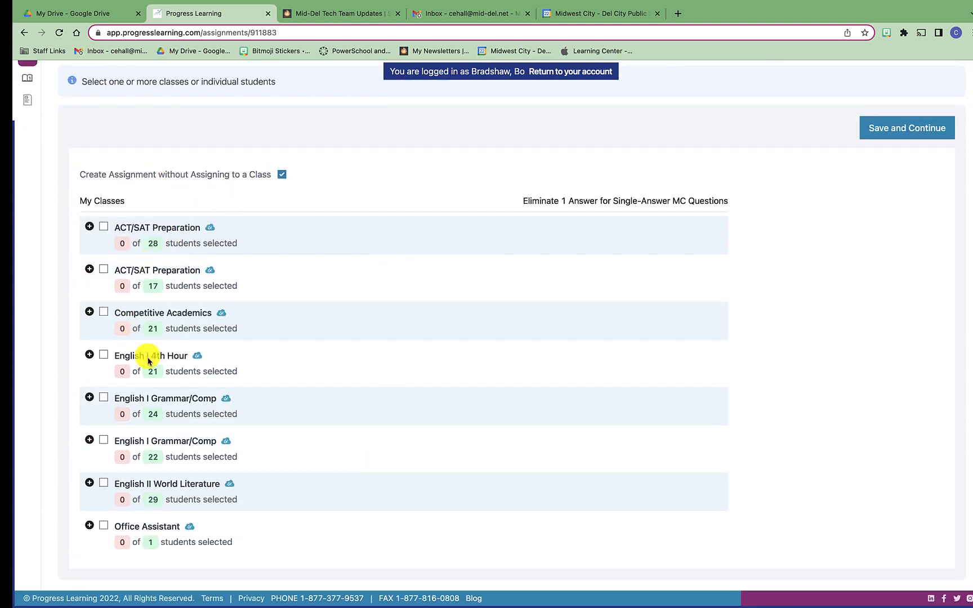
{"action": "left_click", "coordinate": [103, 356]}
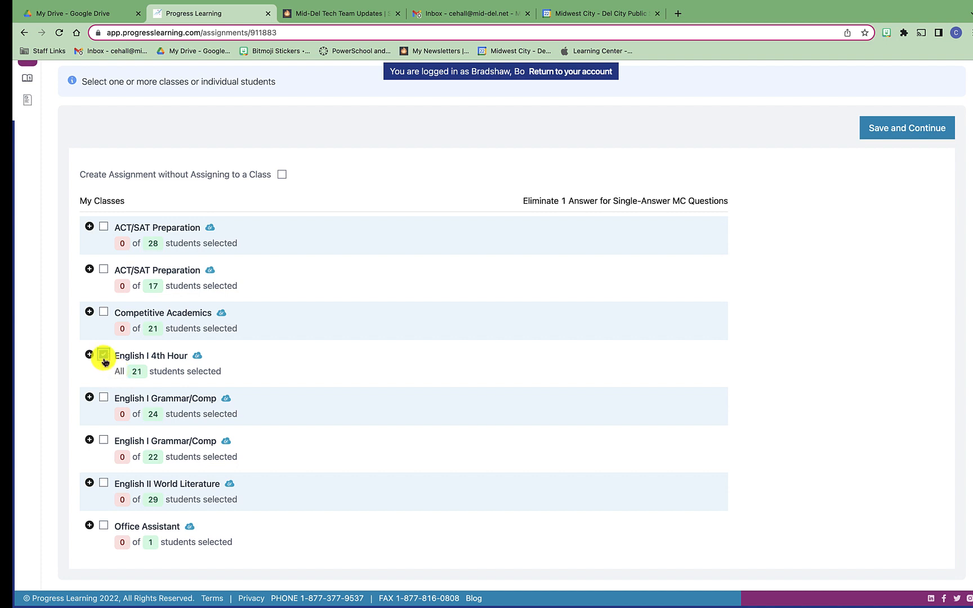
{"action": "left_click", "coordinate": [103, 354]}
{"action": "left_click", "coordinate": [89, 354]}
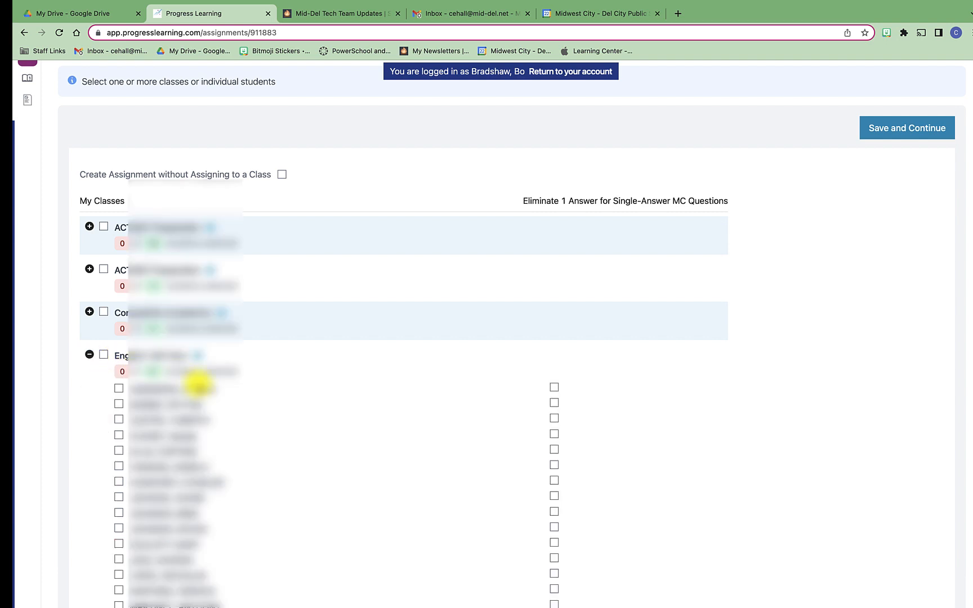
{"action": "scroll", "coordinate": [196, 381], "scroll_direction": "down", "scroll_amount": 5}
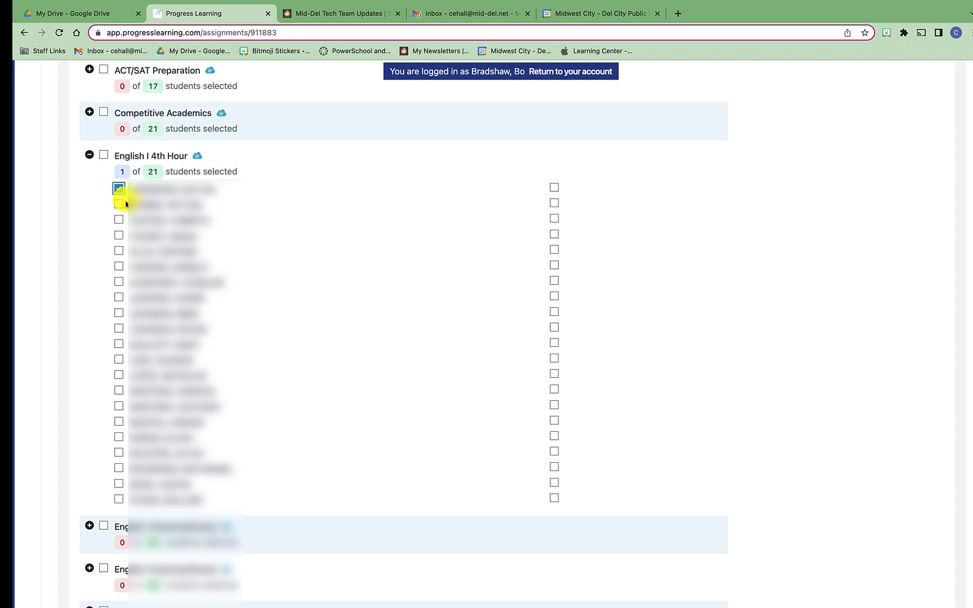
{"action": "left_click", "coordinate": [119, 220]}
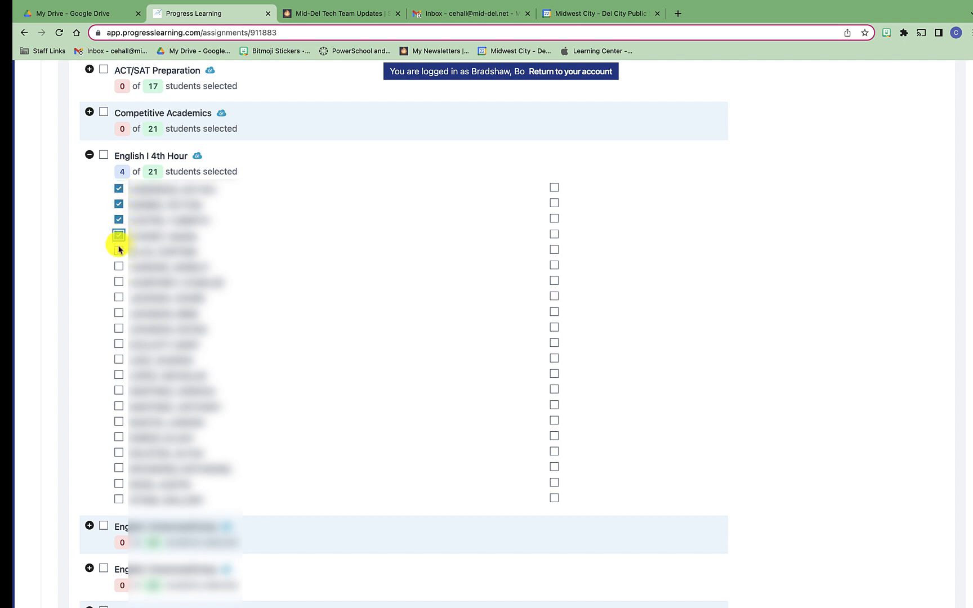
{"action": "left_click", "coordinate": [118, 251]}
Enable Eliminate 1 Answer for Single-Answer MC Questions for the five selected students and save the class selection
{"action": "scroll", "coordinate": [326, 327], "scroll_direction": "up", "scroll_amount": 4}
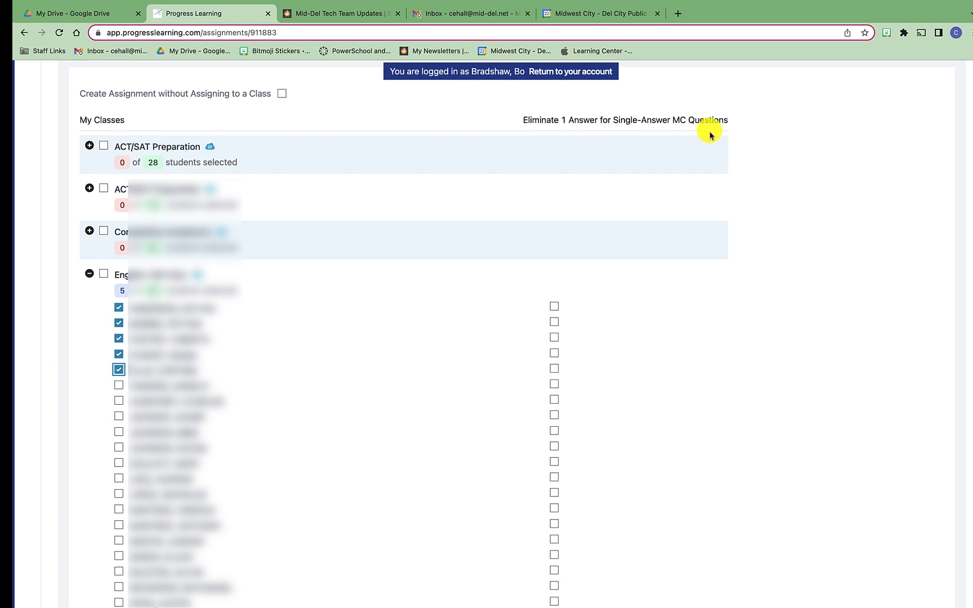
{"action": "left_click", "coordinate": [554, 307]}
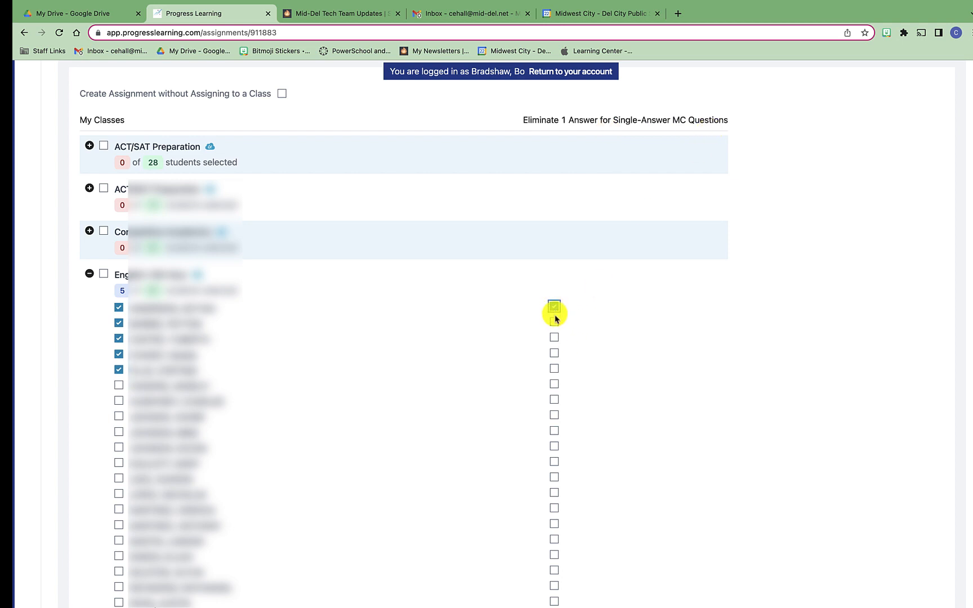
{"action": "left_click", "coordinate": [554, 322]}
{"action": "left_click", "coordinate": [554, 353]}
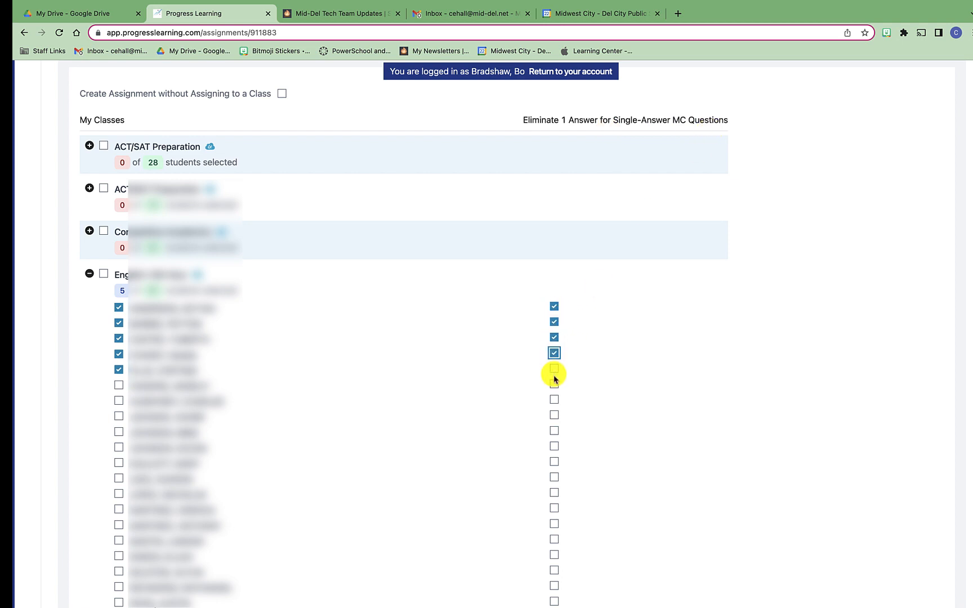
{"action": "left_click", "coordinate": [554, 369]}
{"action": "scroll", "coordinate": [629, 400], "scroll_direction": "down", "scroll_amount": 5}
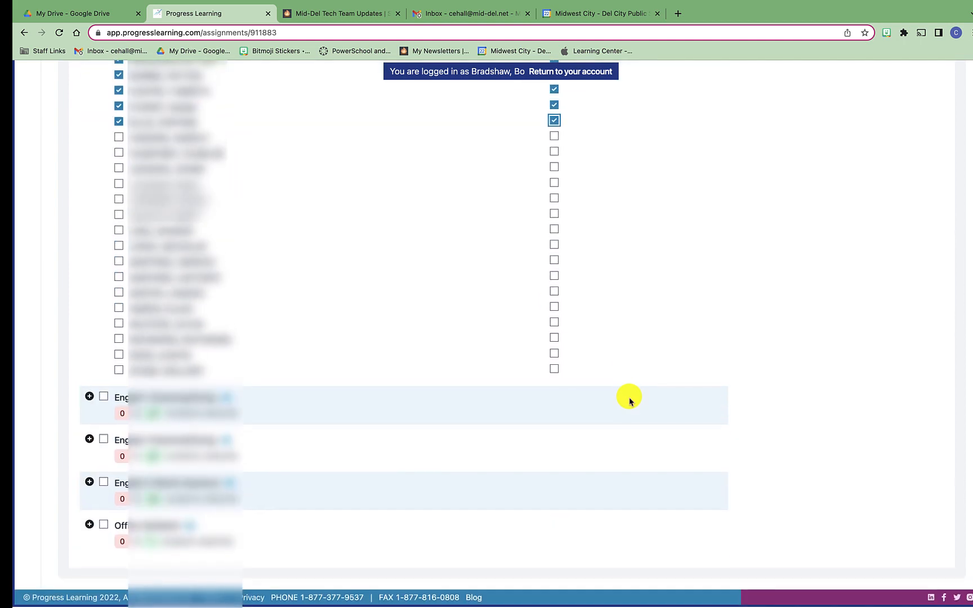
{"action": "scroll", "coordinate": [629, 400], "scroll_direction": "up", "scroll_amount": 2}
{"action": "scroll", "coordinate": [614, 326], "scroll_direction": "up", "scroll_amount": 7}
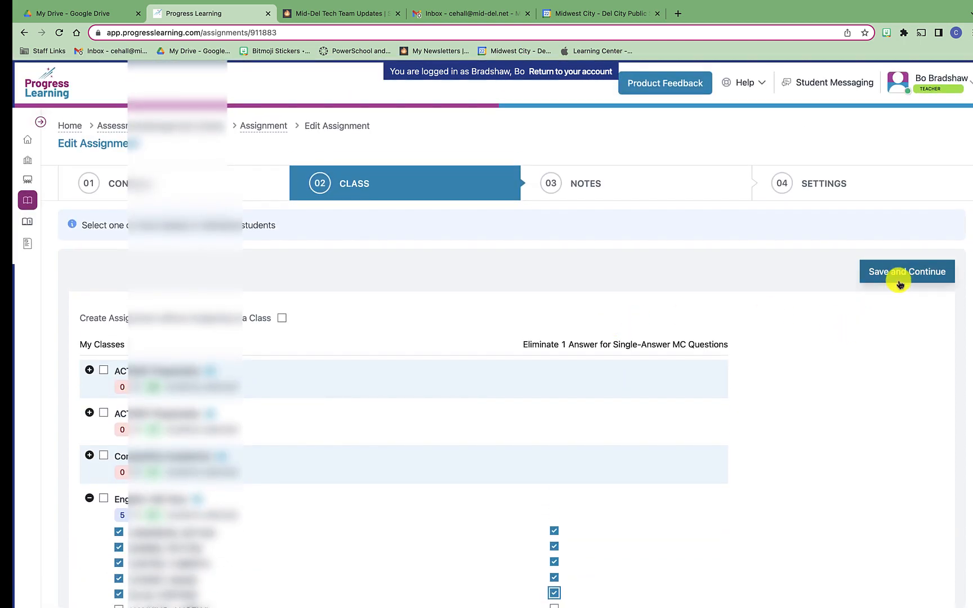
{"action": "left_click", "coordinate": [901, 282]}
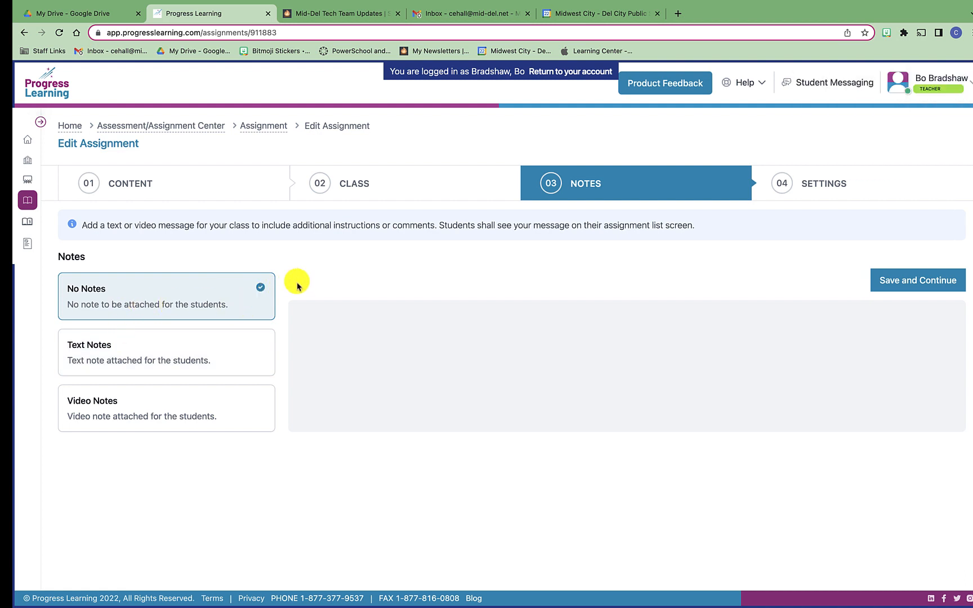
Look at the Text Notes option, return to No Notes, and save the notes choice
{"action": "left_click", "coordinate": [140, 366]}
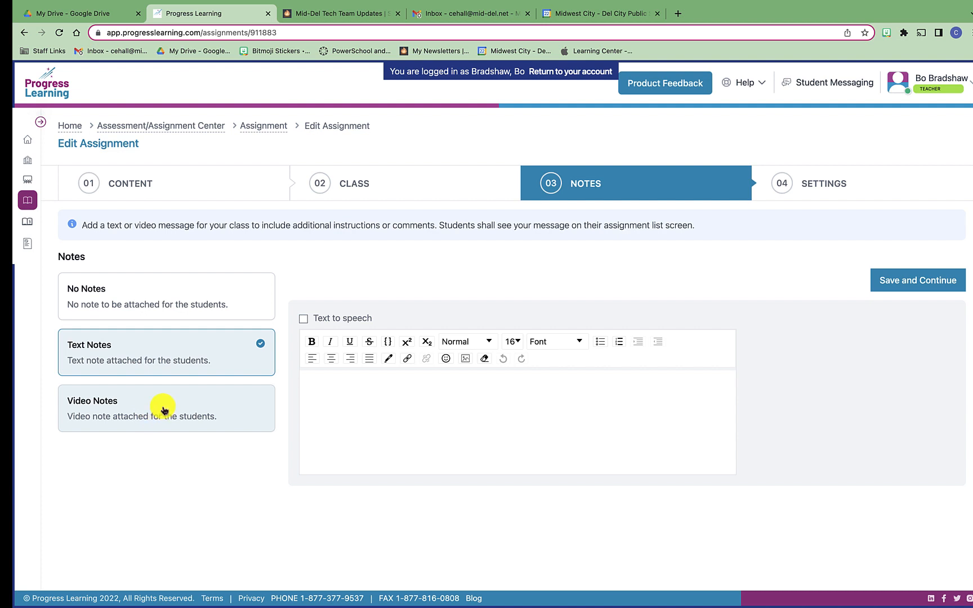
{"action": "left_click", "coordinate": [199, 293]}
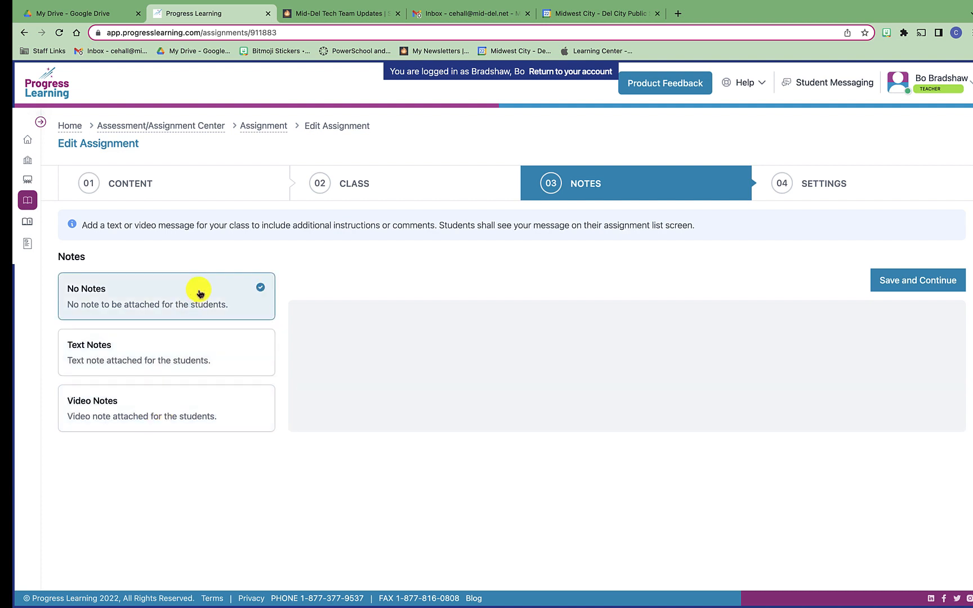
{"action": "left_click", "coordinate": [901, 280]}
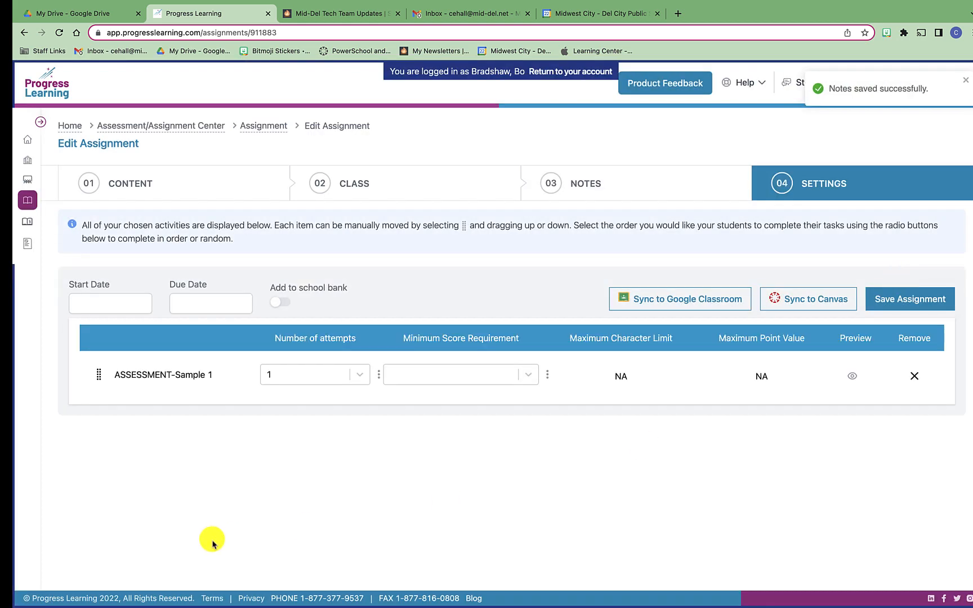
Set the assignment's start date to 02/22/2023 and its due date to 02/24/2023
{"action": "left_click", "coordinate": [131, 308]}
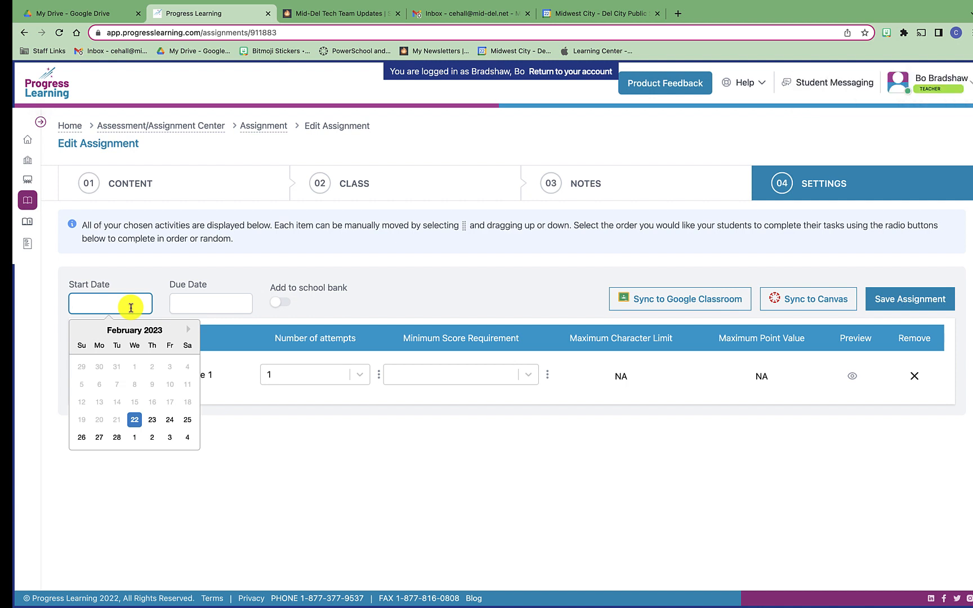
{"action": "left_click", "coordinate": [134, 420]}
{"action": "left_click", "coordinate": [225, 301]}
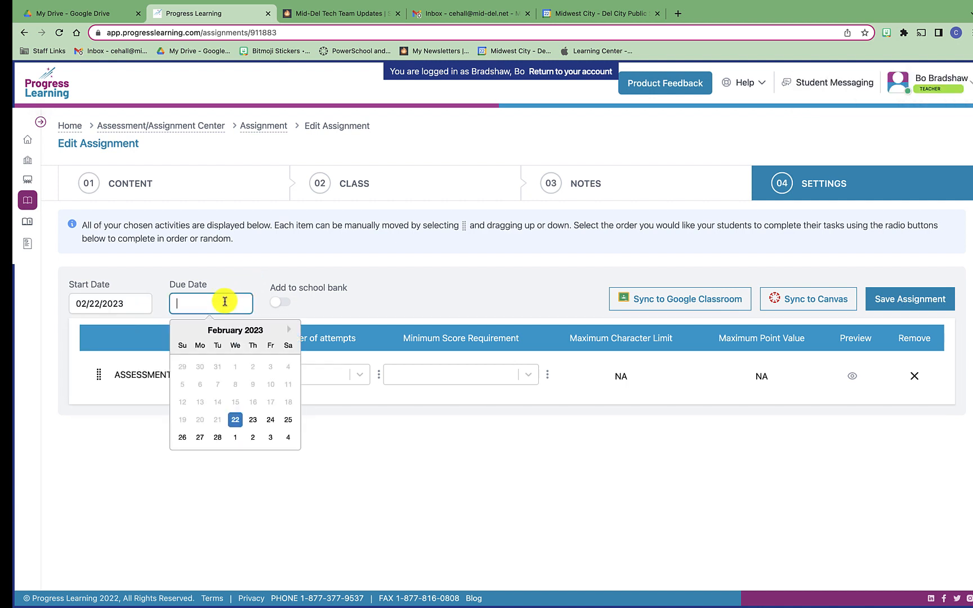
{"action": "left_click", "coordinate": [270, 421]}
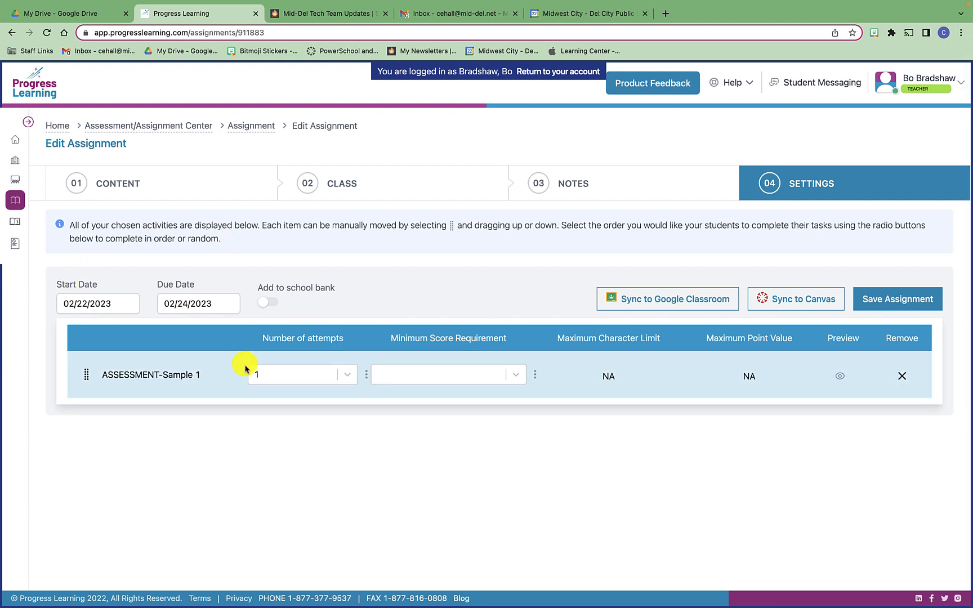
Look at the number-of-attempts options, set Sample 1's minimum score requirement to 75%, and accept the resulting unlimited attempts
{"action": "left_click", "coordinate": [348, 375]}
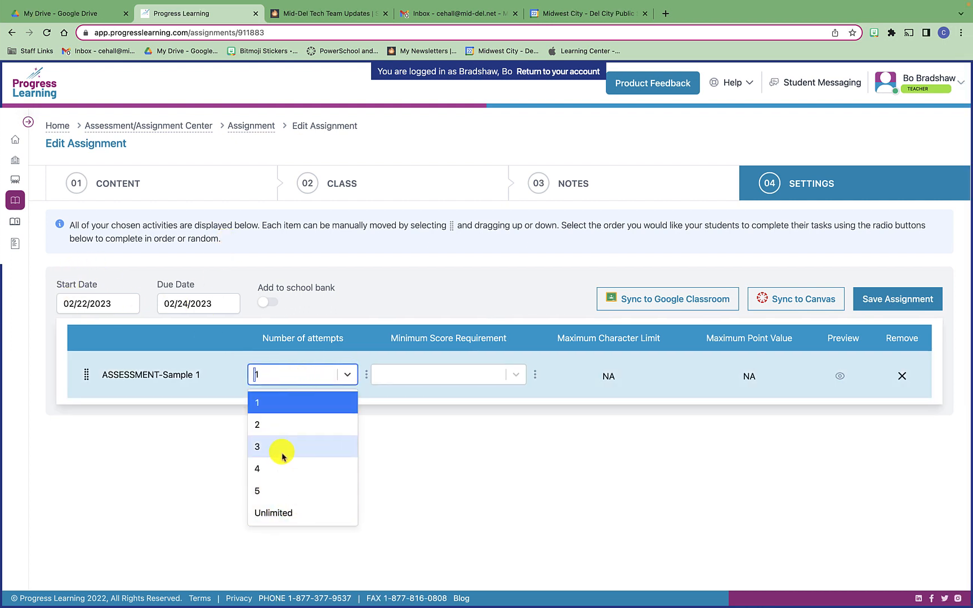
{"action": "left_click", "coordinate": [455, 373]}
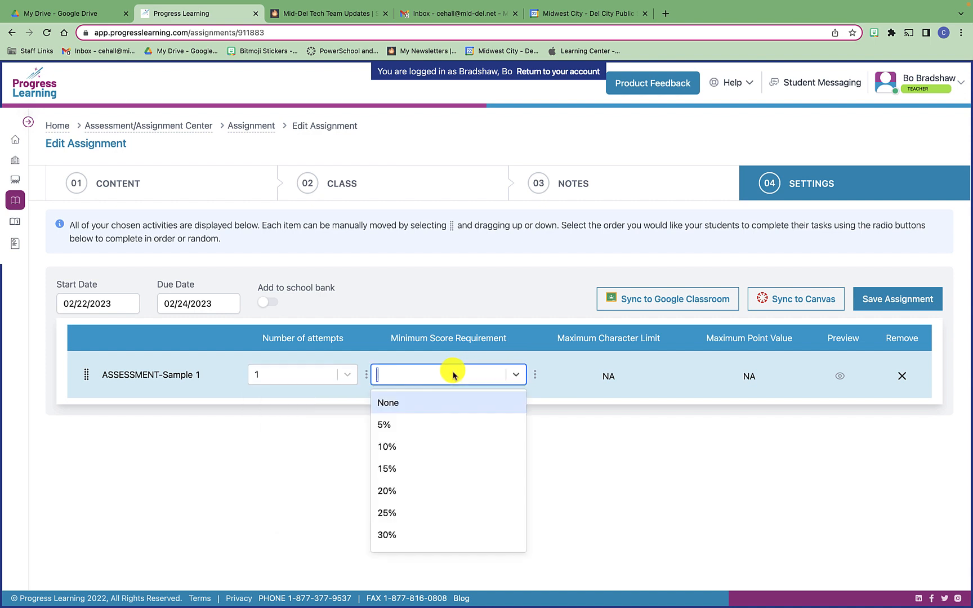
{"action": "scroll", "coordinate": [440, 515], "scroll_direction": "down", "scroll_amount": 5}
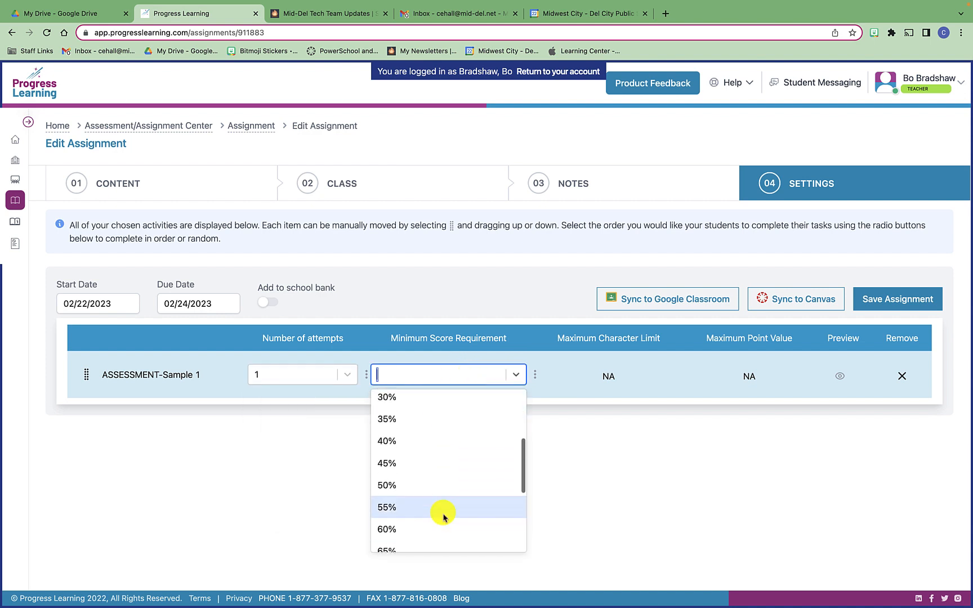
{"action": "left_click", "coordinate": [408, 516]}
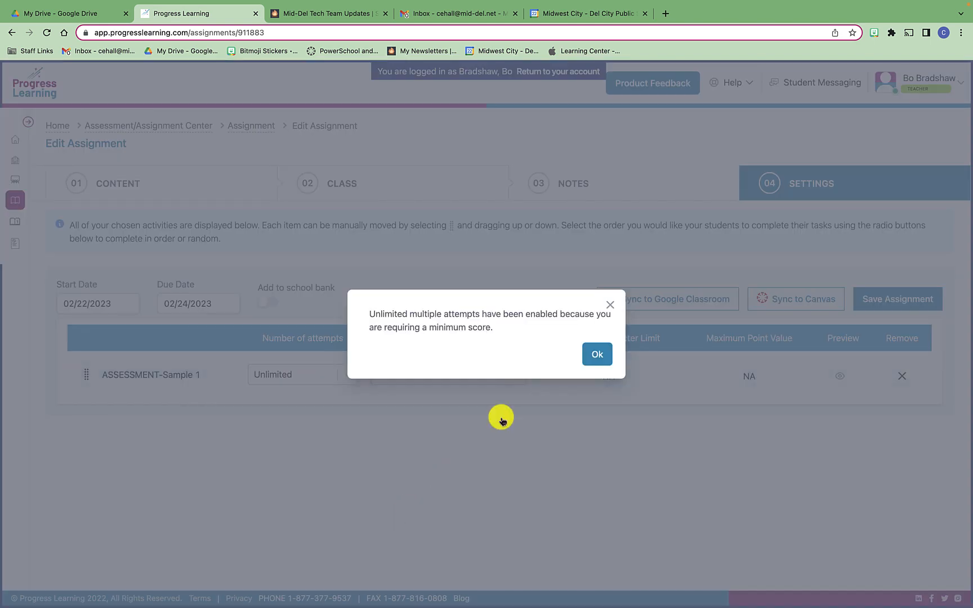
{"action": "left_click", "coordinate": [598, 353]}
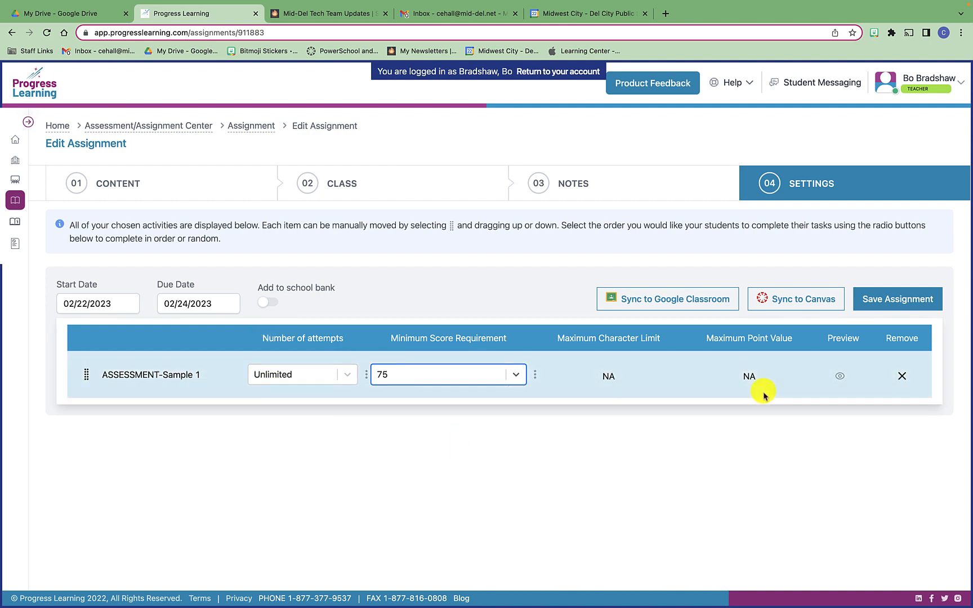
Preview the Sample 1 assessment's questions in list view and close the preview
{"action": "left_click", "coordinate": [843, 379]}
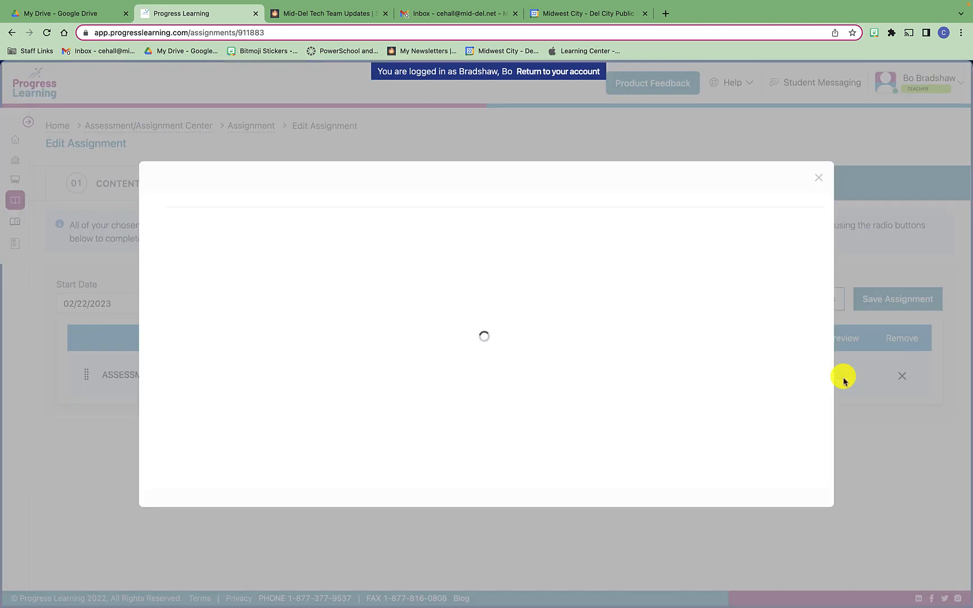
{"action": "left_click", "coordinate": [524, 225]}
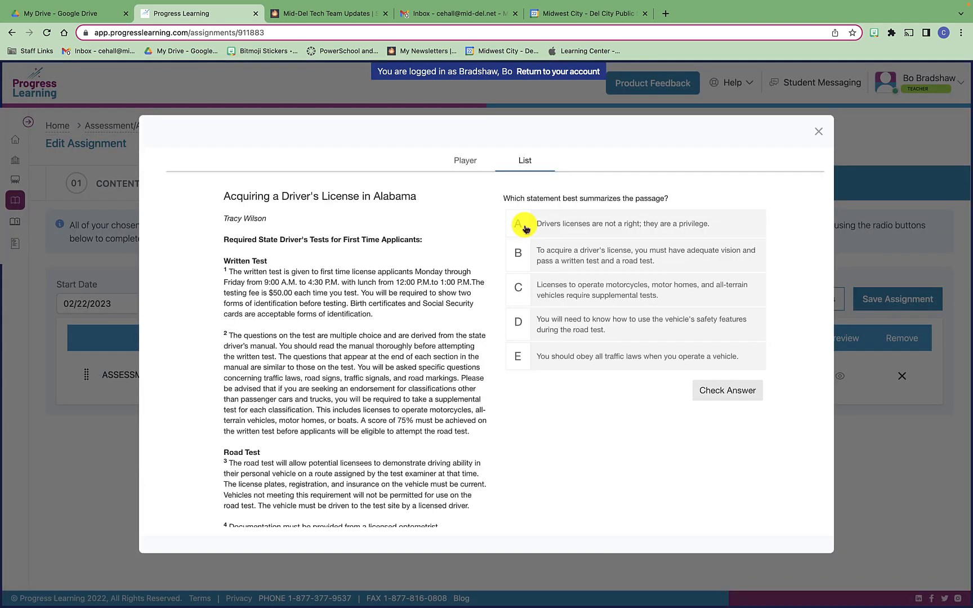
{"action": "left_click", "coordinate": [822, 134]}
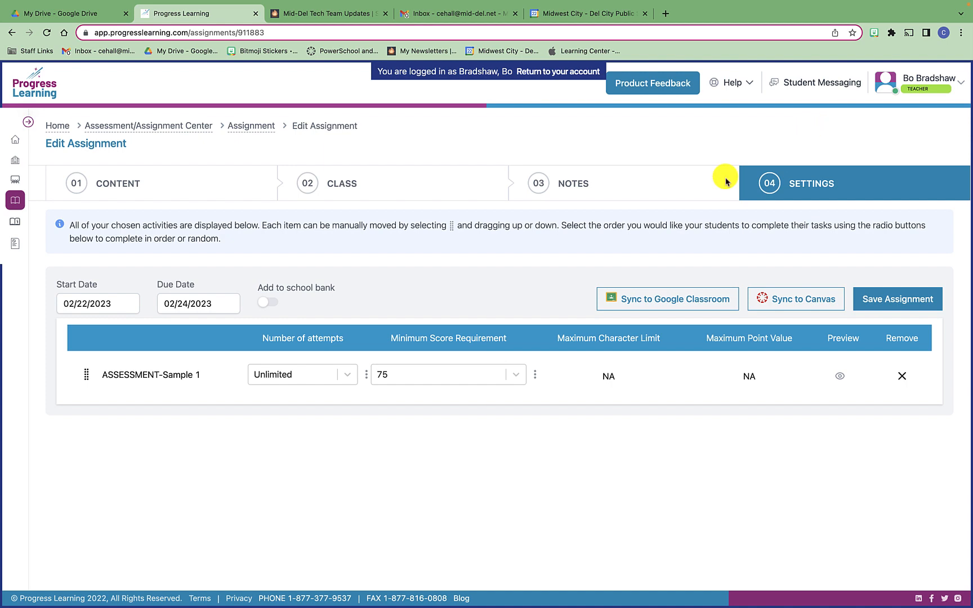
Save the Sample 1 assignment with its settings and view the saved assignments in the Assignment Bank
{"action": "left_click", "coordinate": [906, 304]}
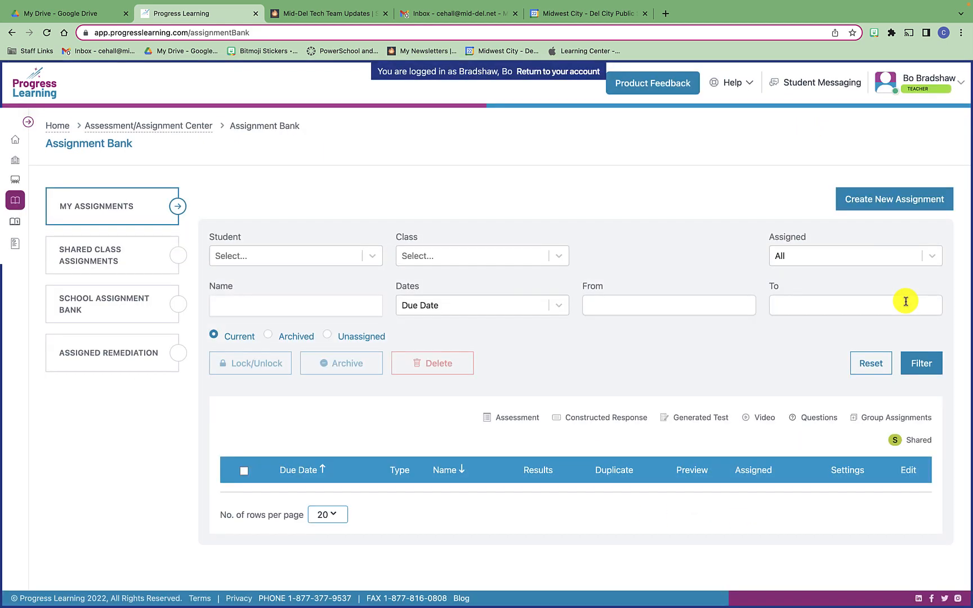
{"action": "scroll", "coordinate": [602, 461], "scroll_direction": "down", "scroll_amount": 2}
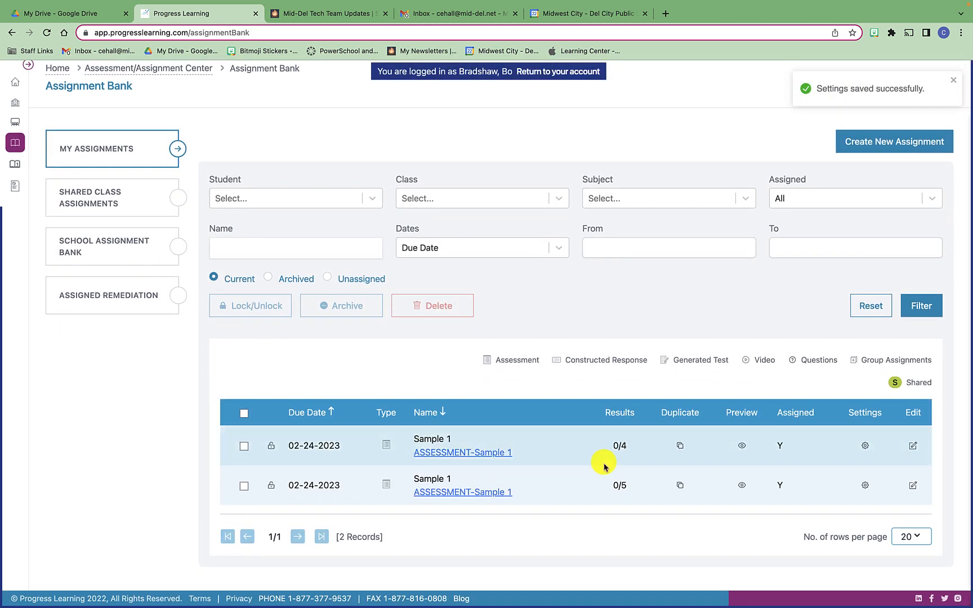